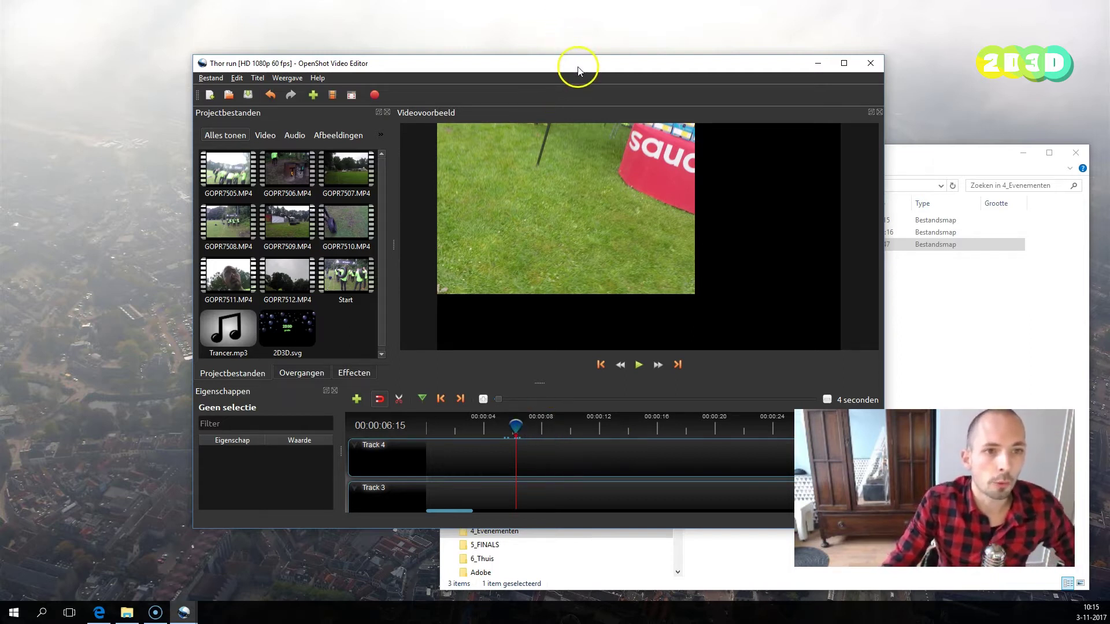
# Switch to File Explorer and open the 100GOPRO footage folder inside Thor Run > DCIM
pyautogui.moveTo(579, 62); pyautogui.dragTo(601, 55)
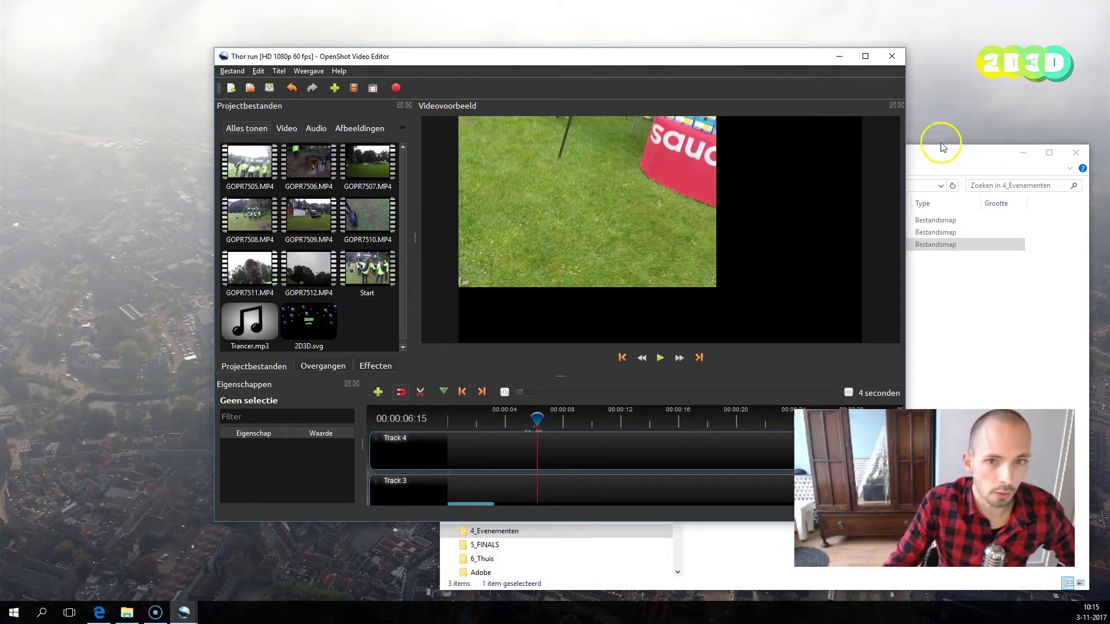
pyautogui.rightClick(365, 321)
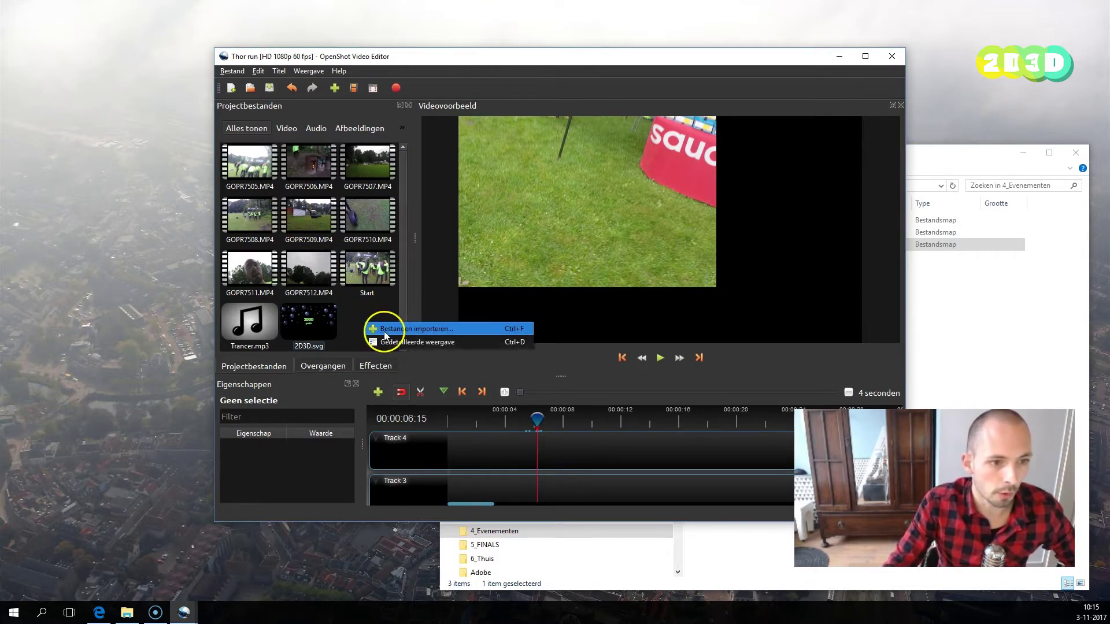
pyautogui.click(978, 330)
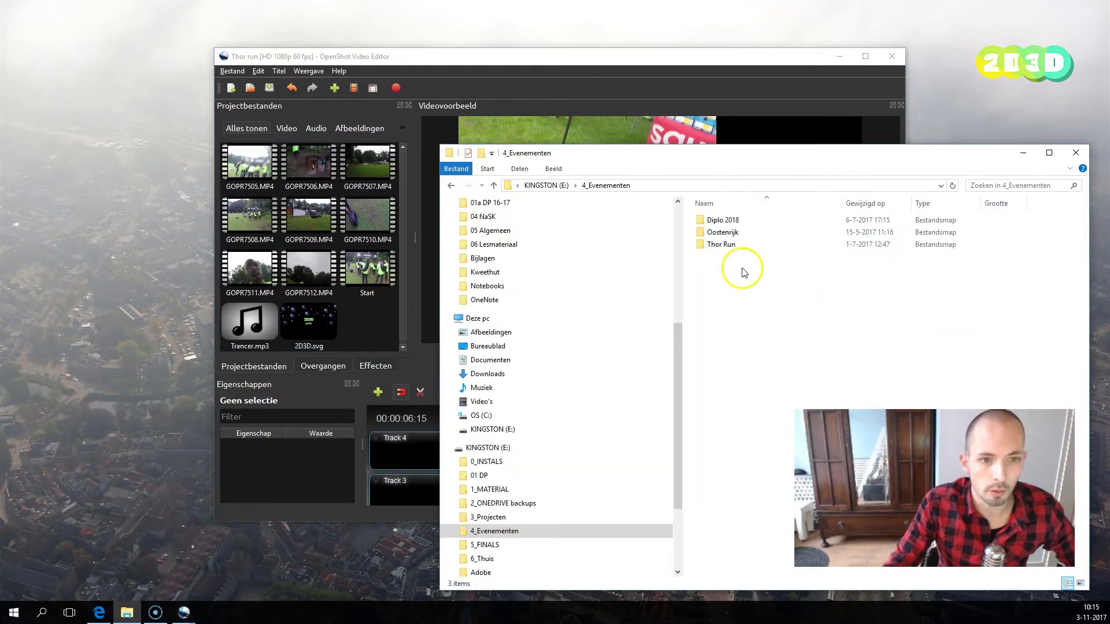
pyautogui.doubleClick(728, 245)
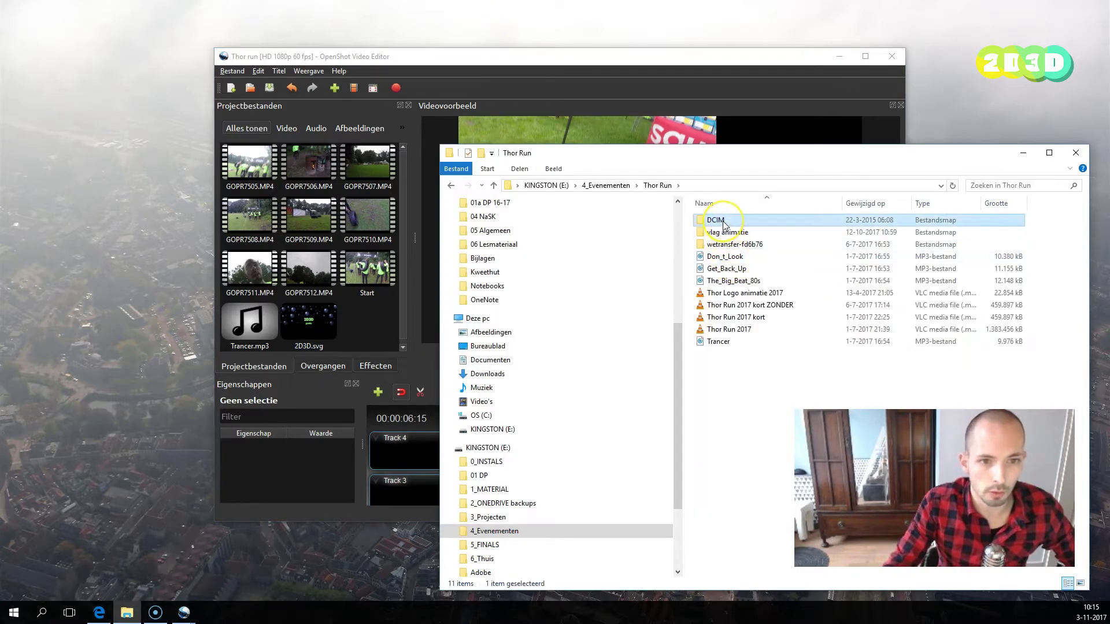
pyautogui.doubleClick(722, 221)
pyautogui.doubleClick(724, 223)
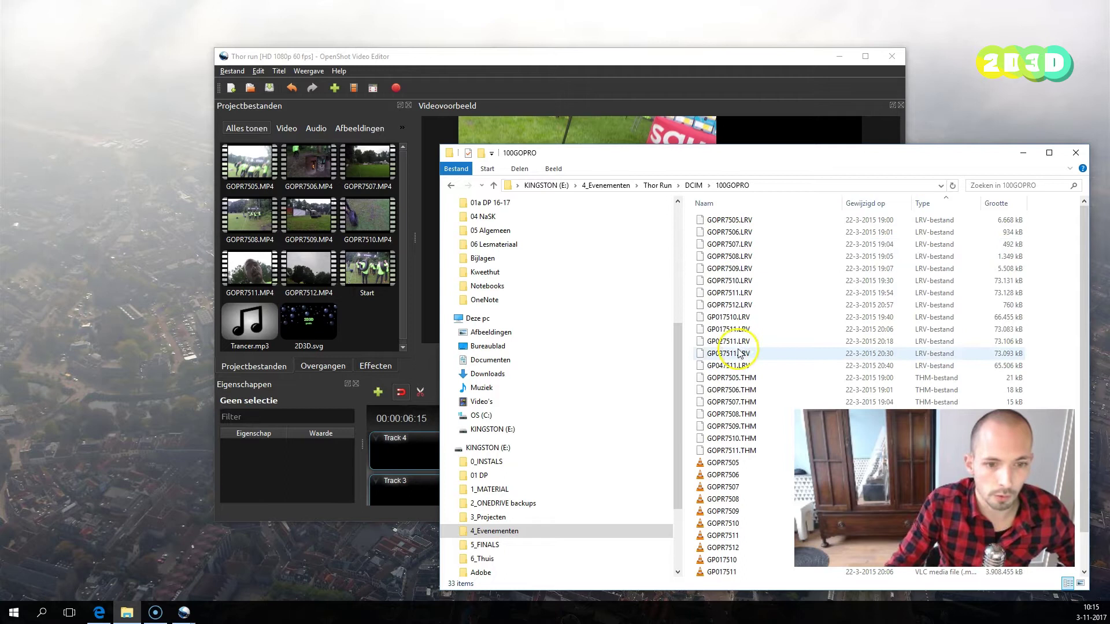
# Import the video clips GP017510, GP017511 and GP027511 from the 100GOPRO folder into the OpenShot project files and minimise File Explorer
pyautogui.scroll(-1, 746, 354)
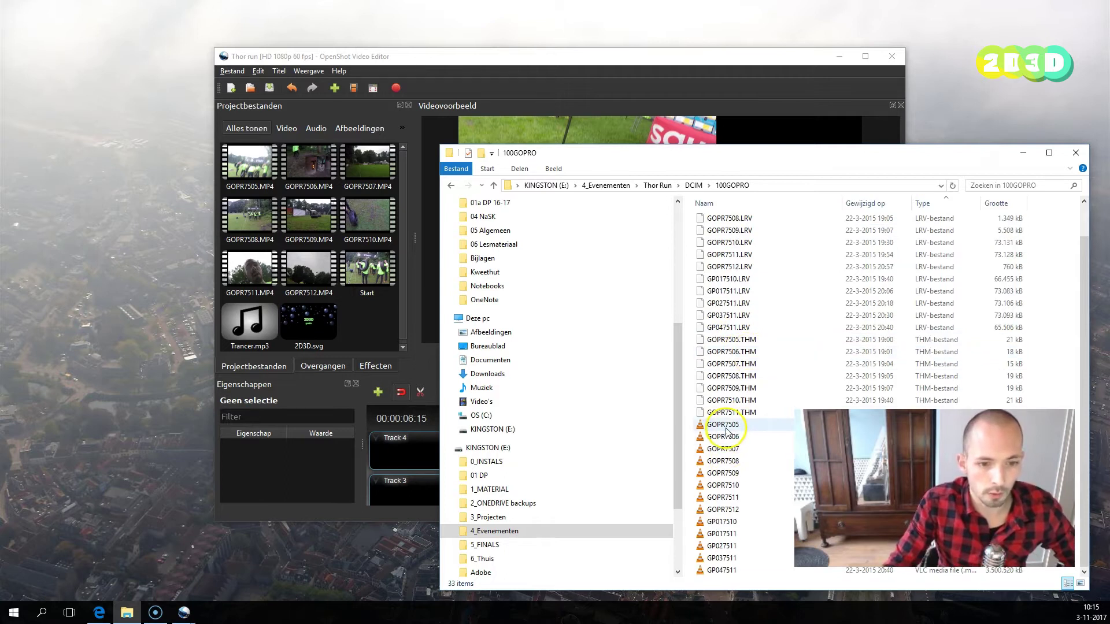
pyautogui.click(722, 521)
pyautogui.keyDown('shift'); pyautogui.click(722, 546); pyautogui.keyUp('shift')
pyautogui.moveTo(725, 552); pyautogui.dragTo(366, 333)
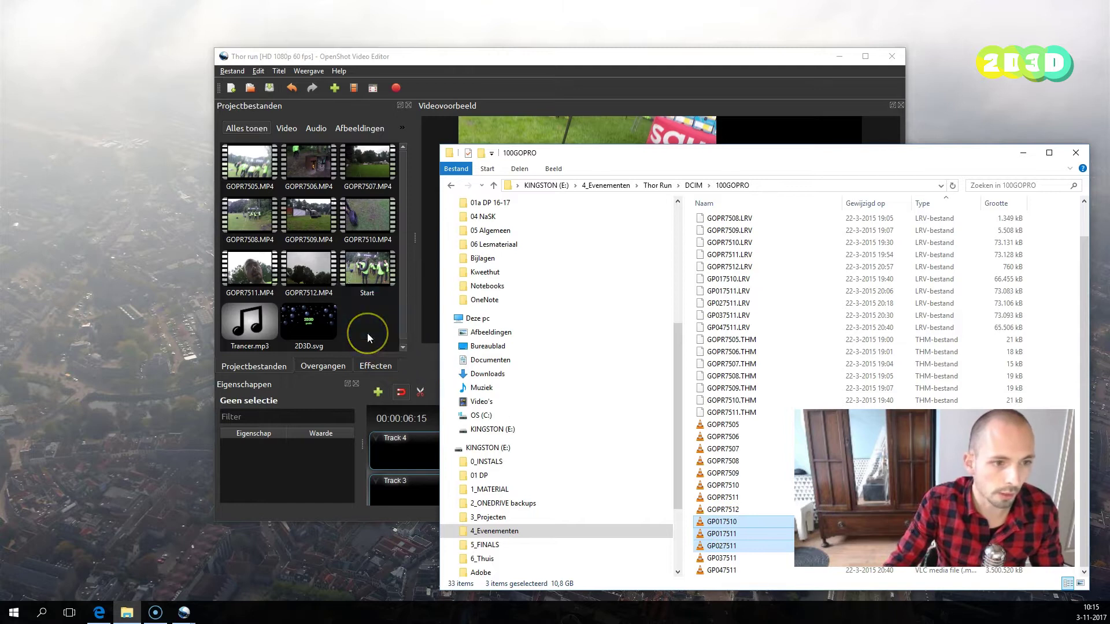
pyautogui.click(1023, 154)
# Maximise the video editor window and switch it to full-screen view
pyautogui.moveTo(563, 56); pyautogui.dragTo(595, 60)
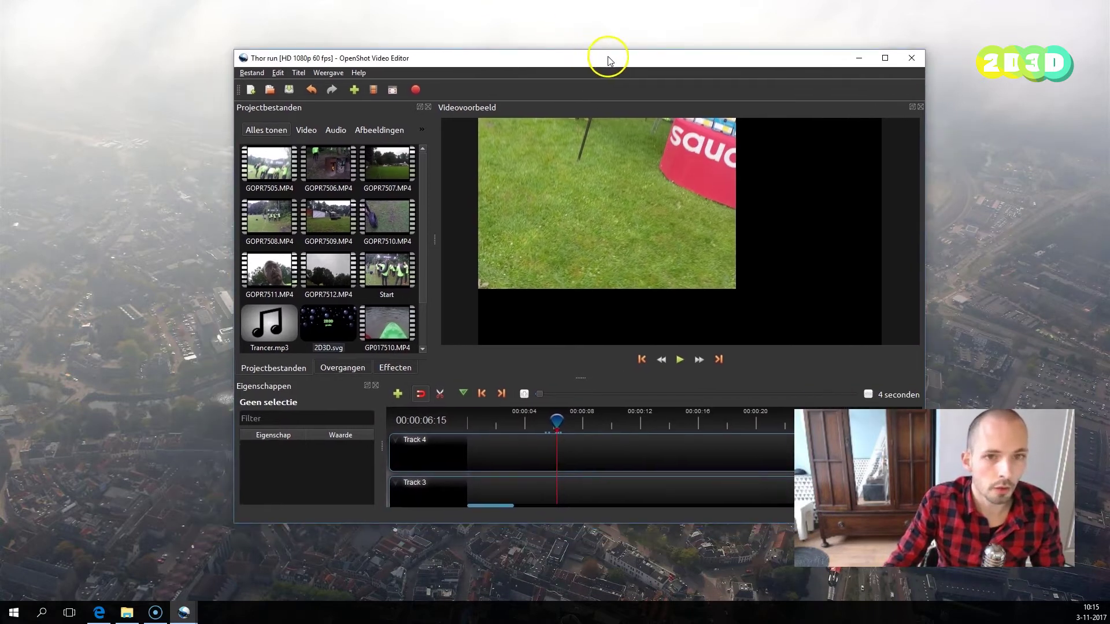
pyautogui.click(884, 58)
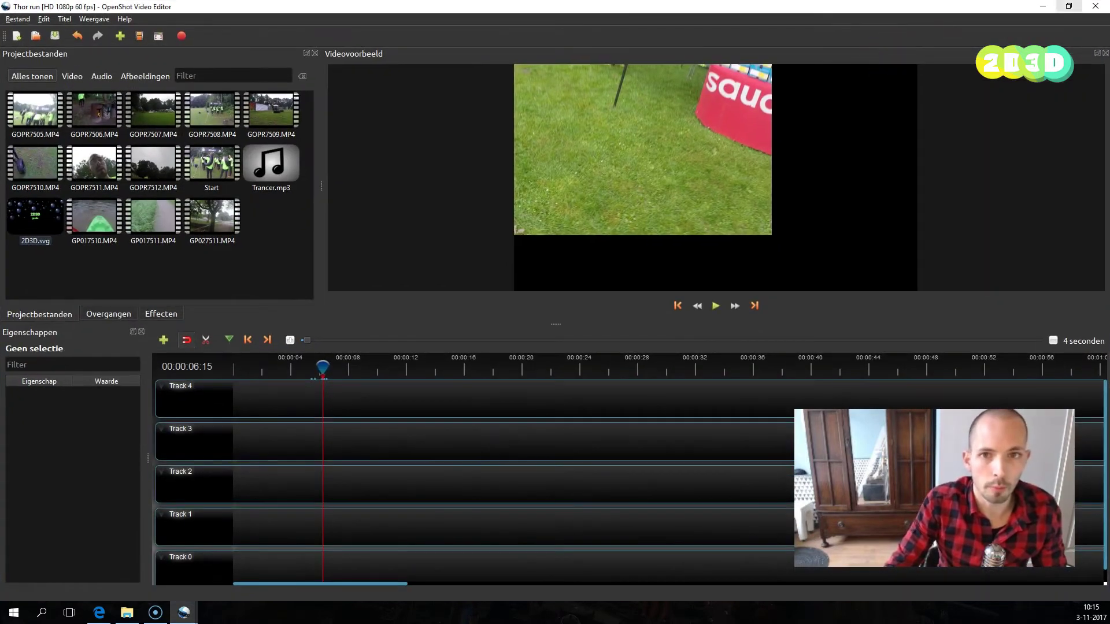
pyautogui.click(158, 37)
pyautogui.click(266, 202)
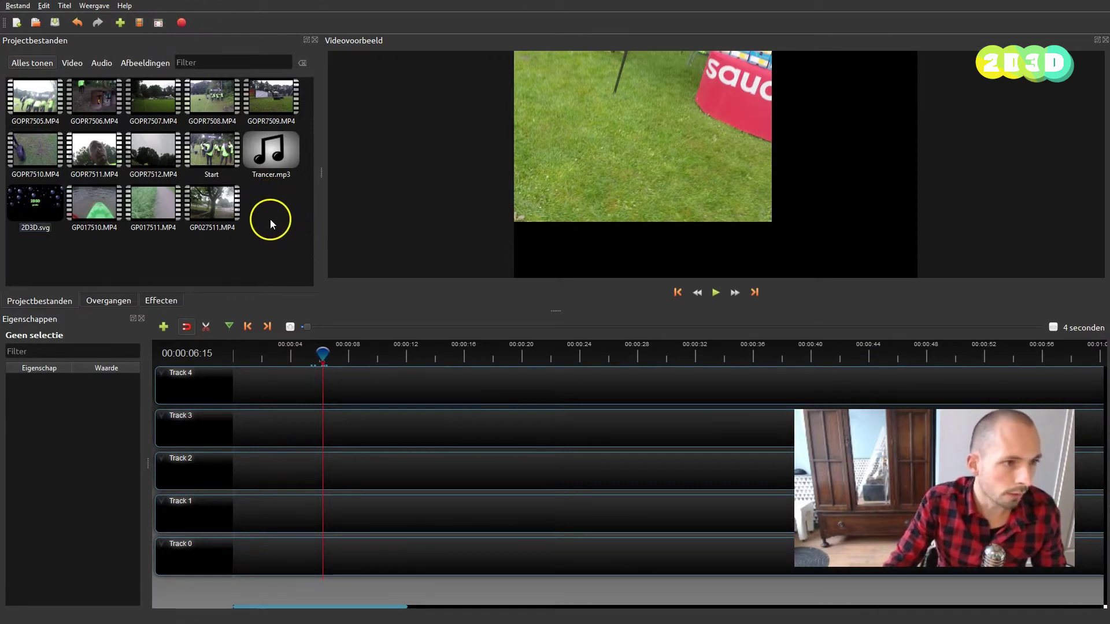
pyautogui.click(84, 97)
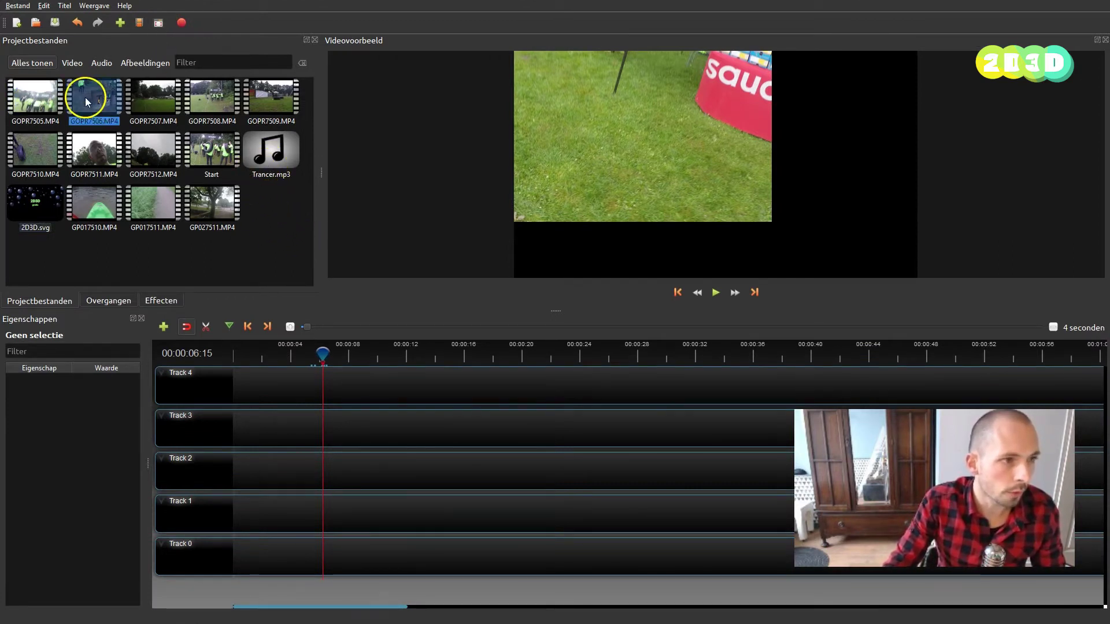
pyautogui.click(34, 208)
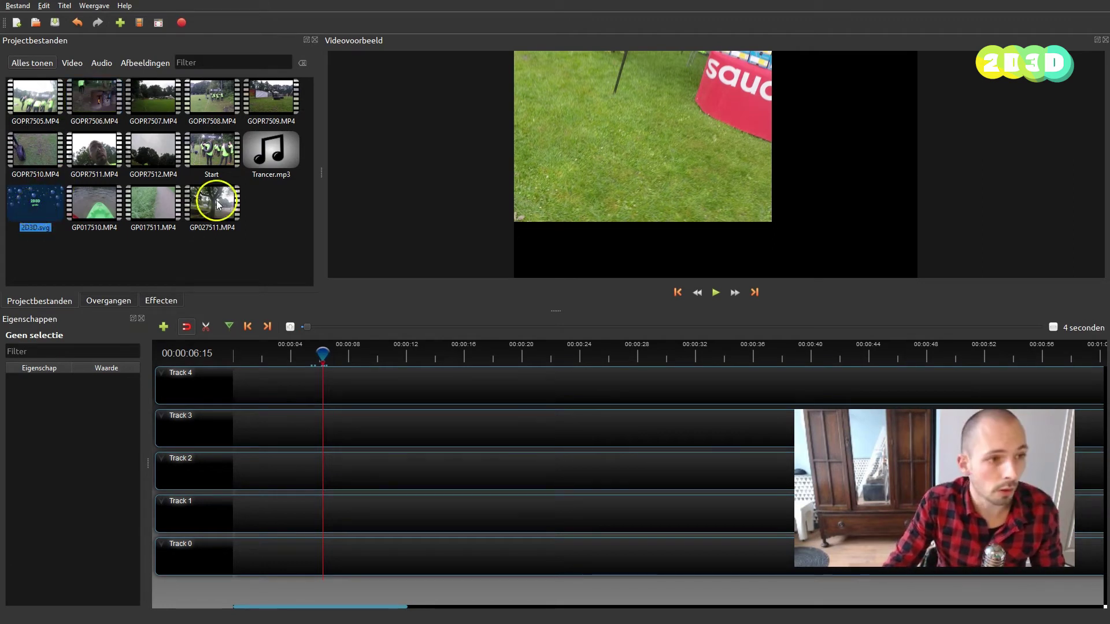
pyautogui.click(265, 156)
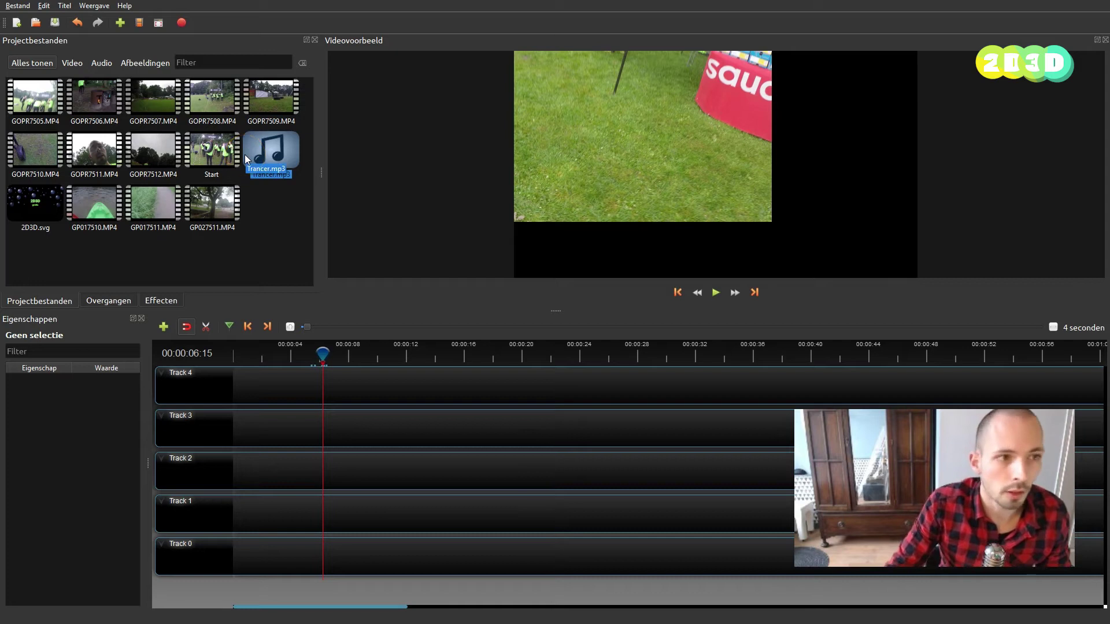
pyautogui.click(257, 182)
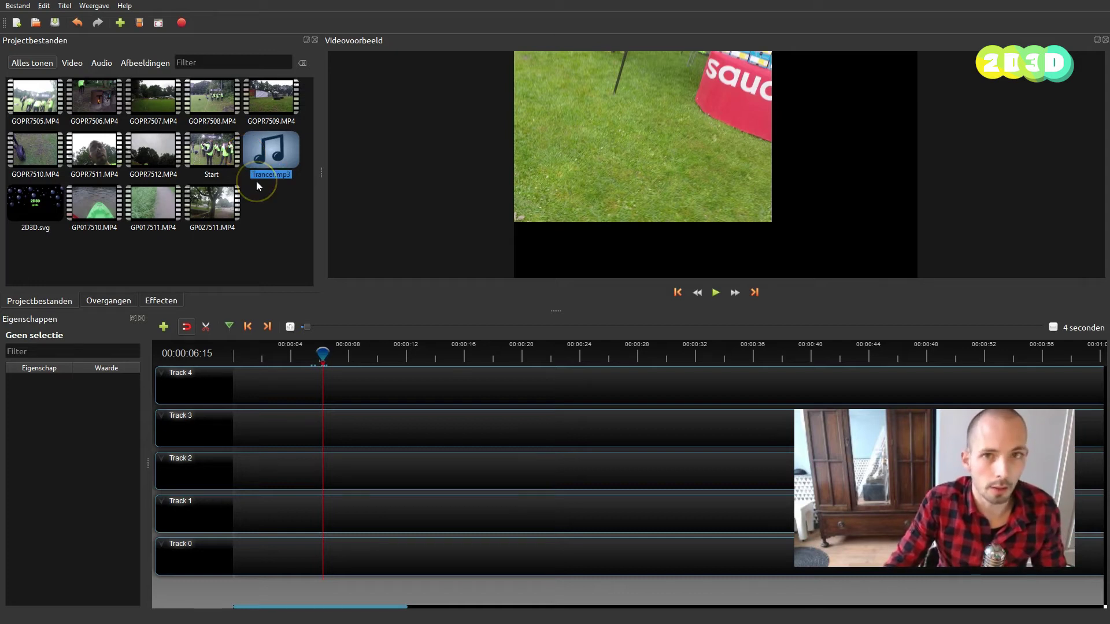
# Preview the project clip GOPR7505.MP4 in its own window, playing and pausing it, and close the preview
pyautogui.click(33, 103)
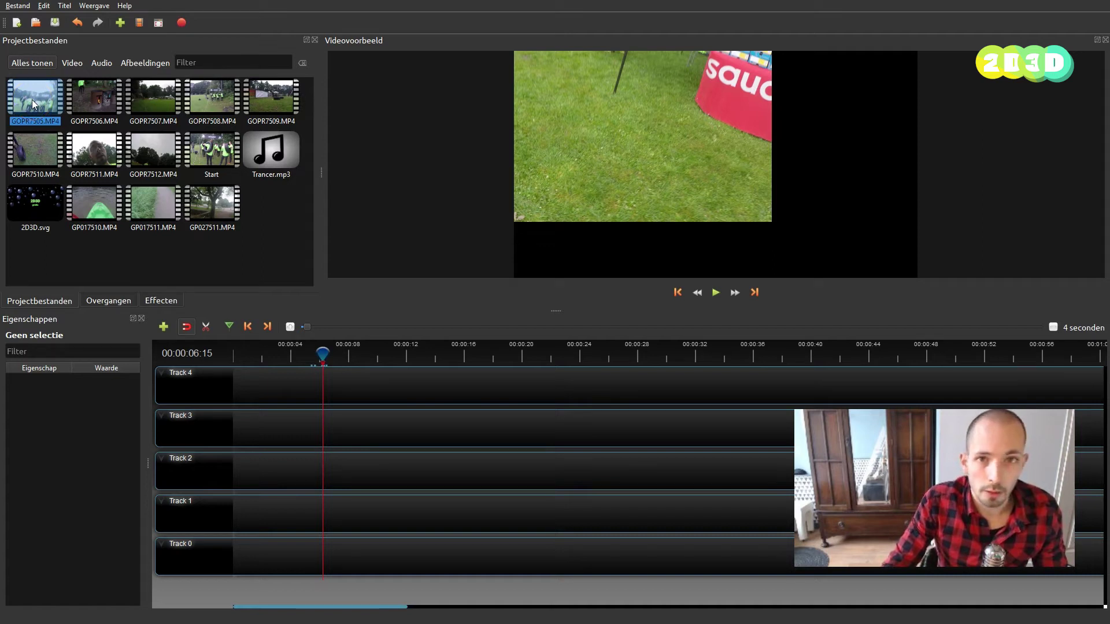
pyautogui.rightClick(32, 99)
pyautogui.moveTo(52, 104); pyautogui.dragTo(78, 137)
pyautogui.click(78, 137)
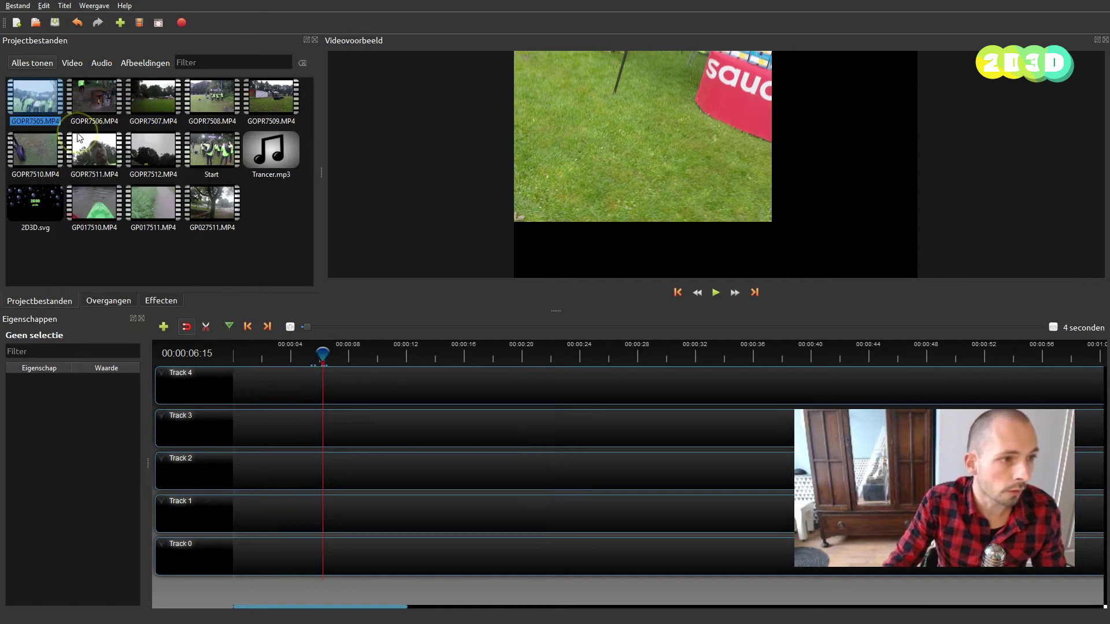
pyautogui.moveTo(553, 201); pyautogui.dragTo(602, 183)
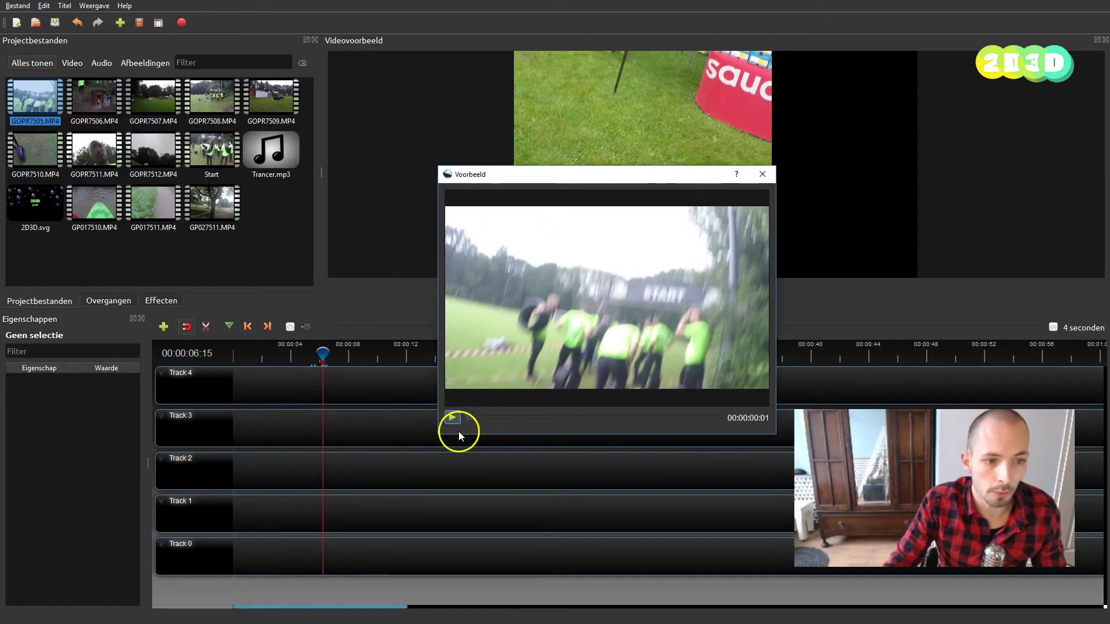
pyautogui.click(452, 417)
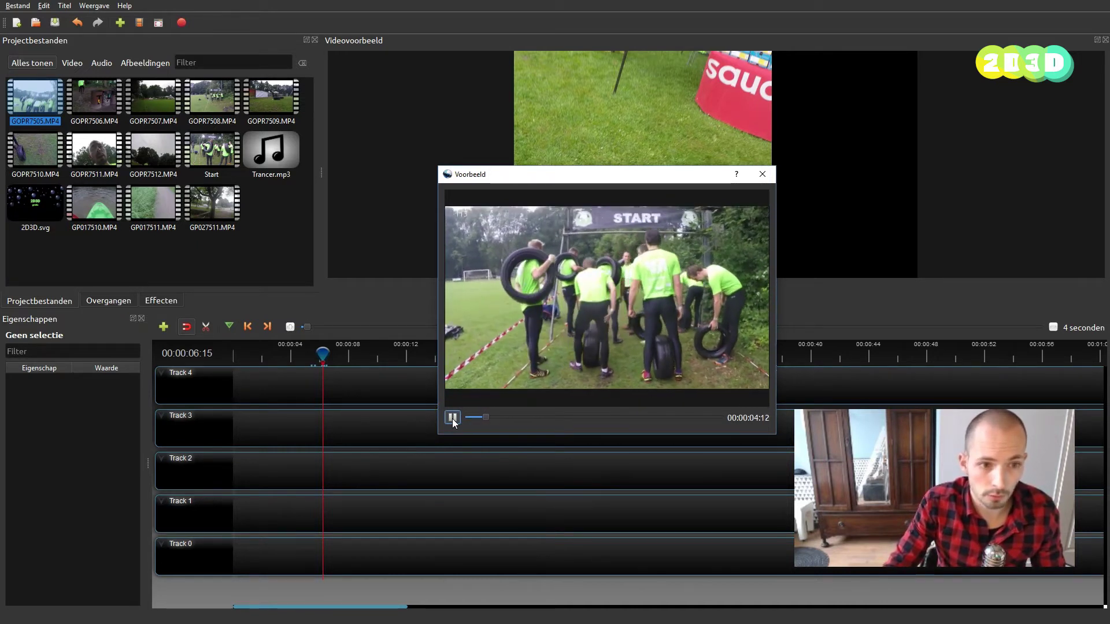
pyautogui.click(453, 416)
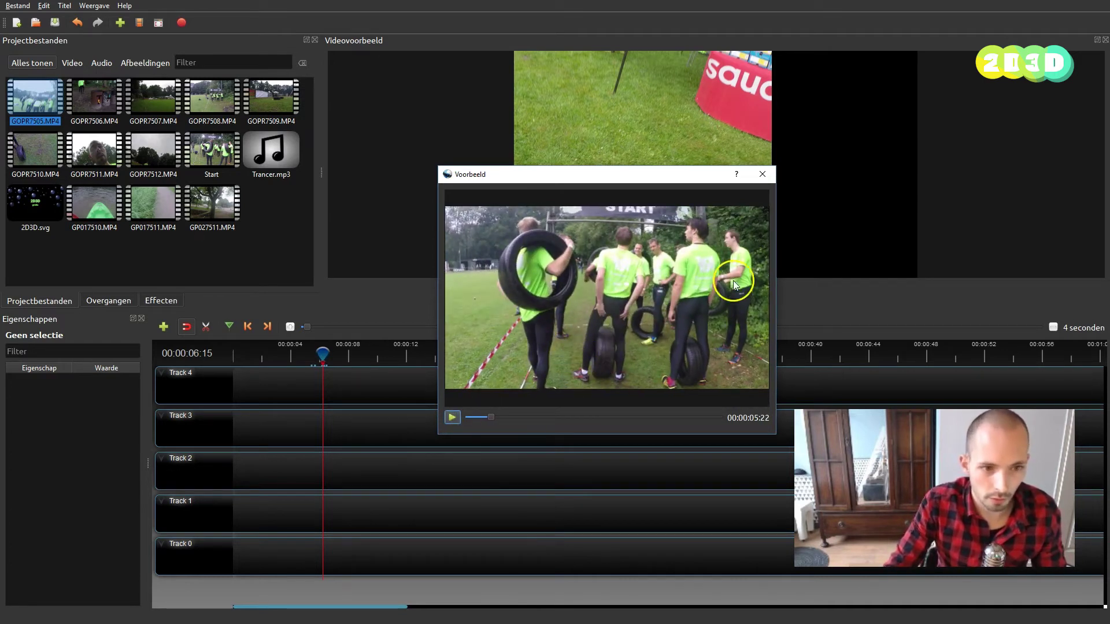
pyautogui.click(453, 417)
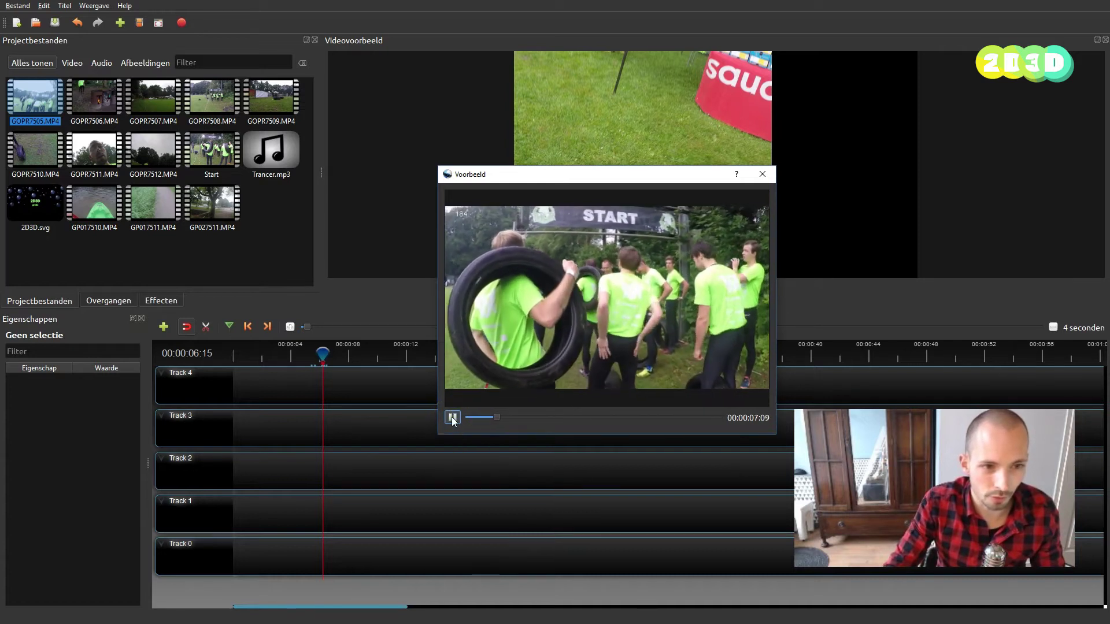
pyautogui.click(452, 417)
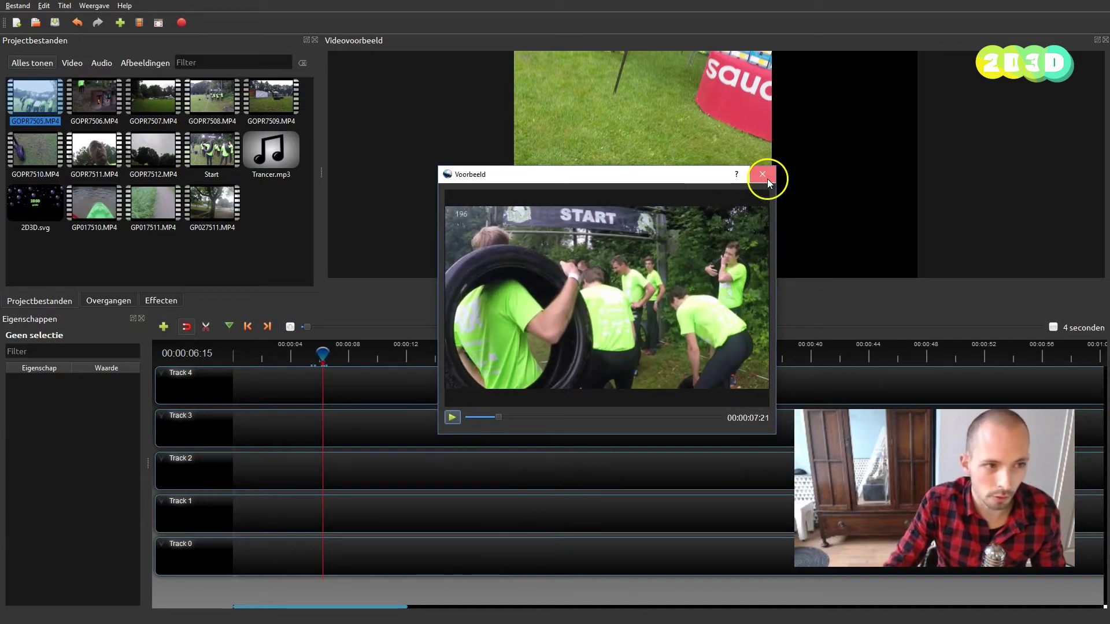
pyautogui.click(758, 180)
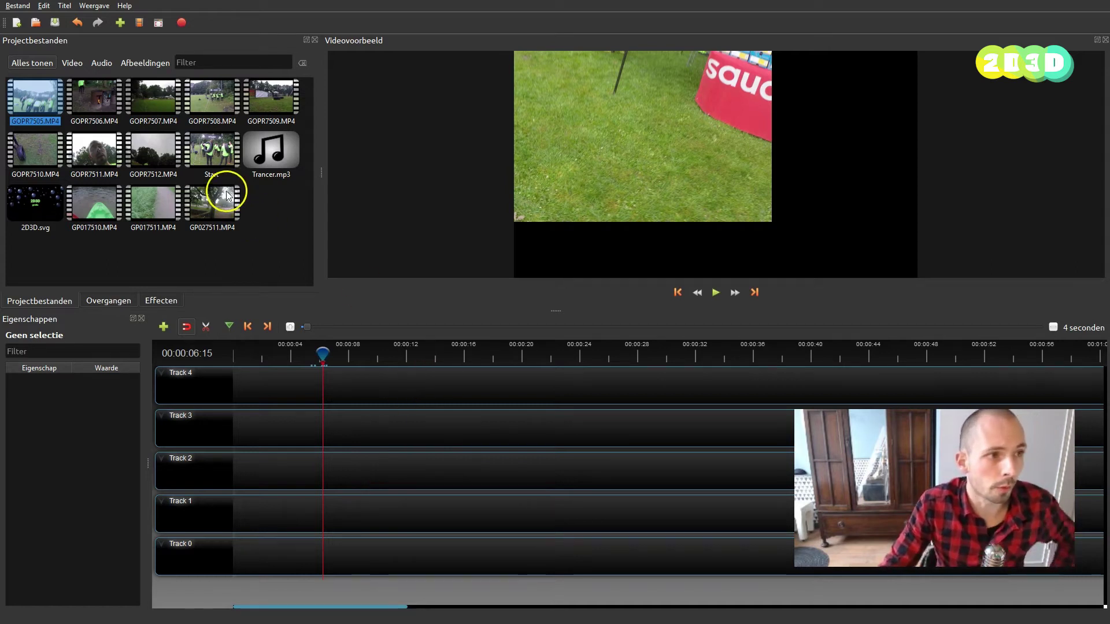
# Set the project's video profile to HD 1080p 25 fps (1920x1080)
pyautogui.click(139, 27)
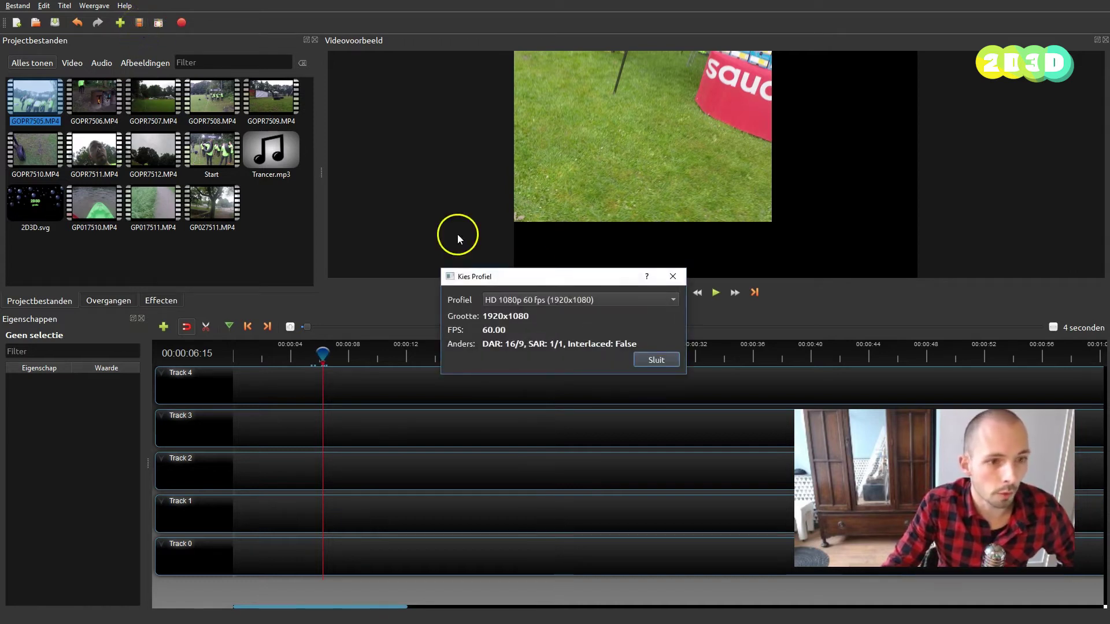
pyautogui.click(696, 245)
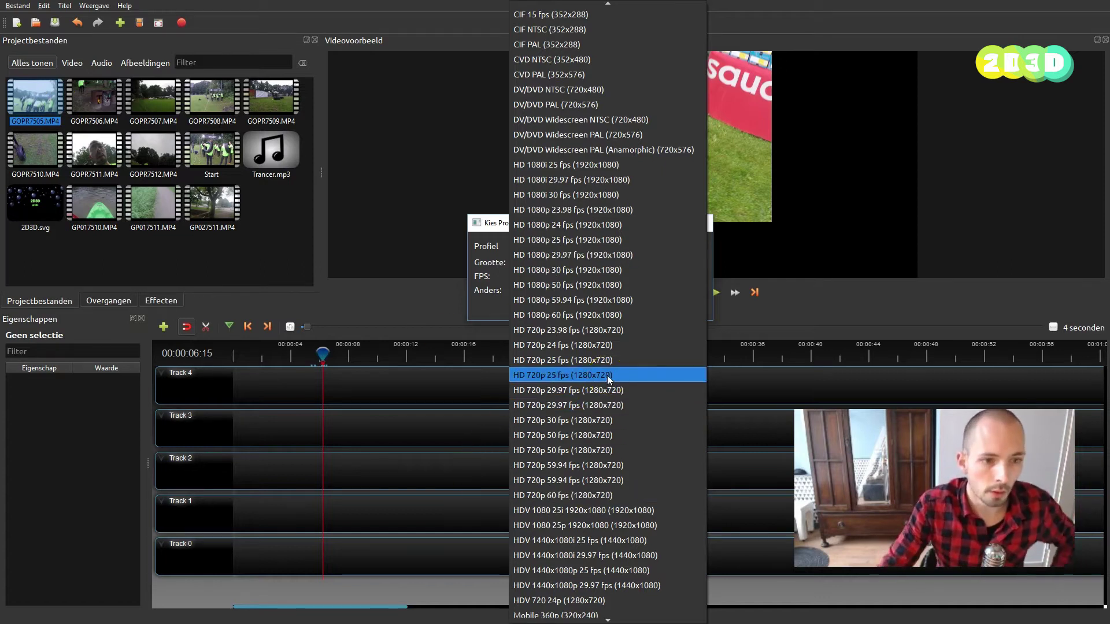
pyautogui.scroll(-5, 608, 375)
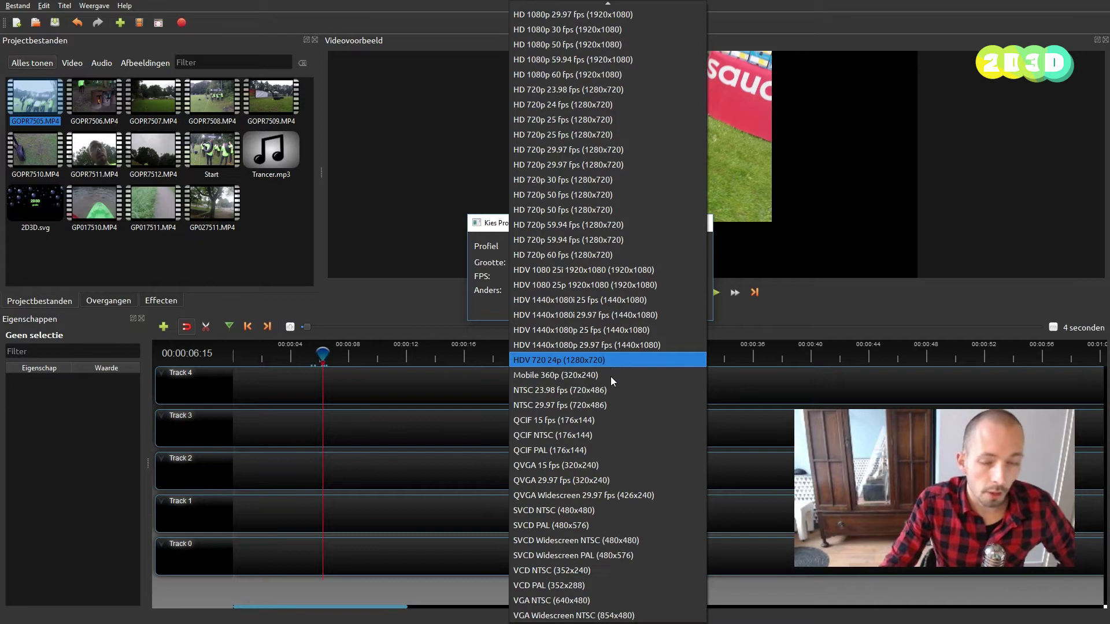
pyautogui.scroll(12, 612, 374)
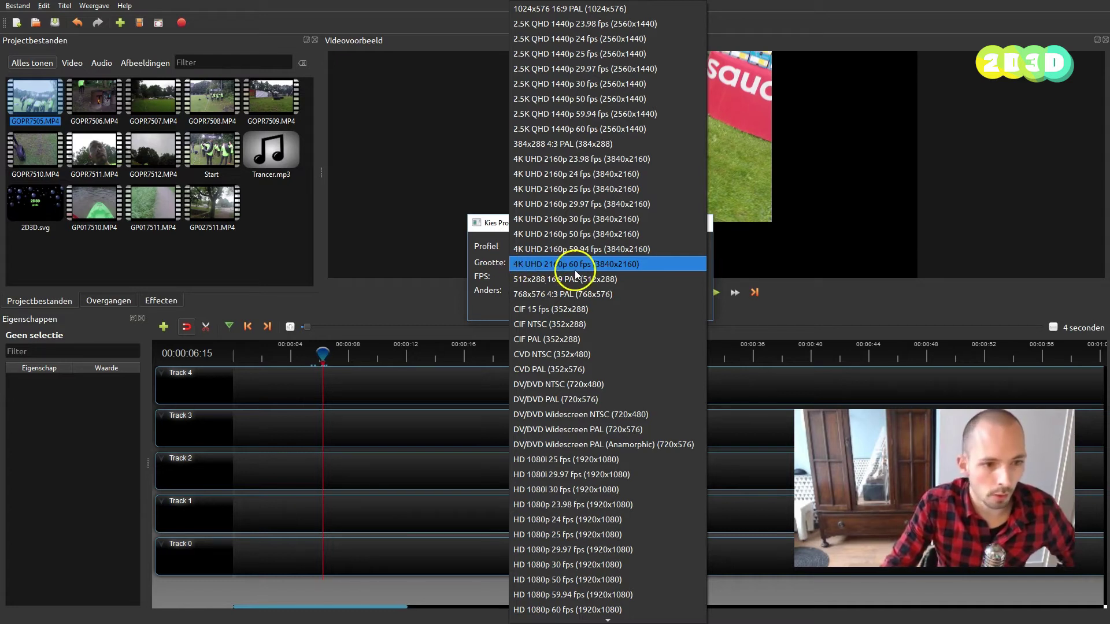
pyautogui.scroll(-3, 578, 270)
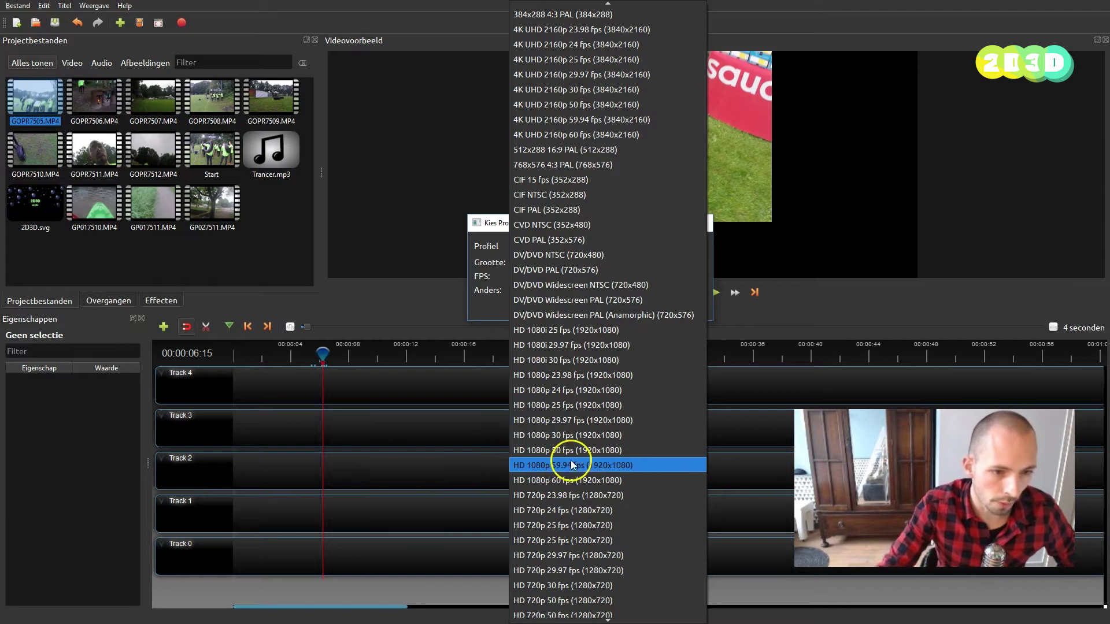
pyautogui.scroll(-1, 563, 440)
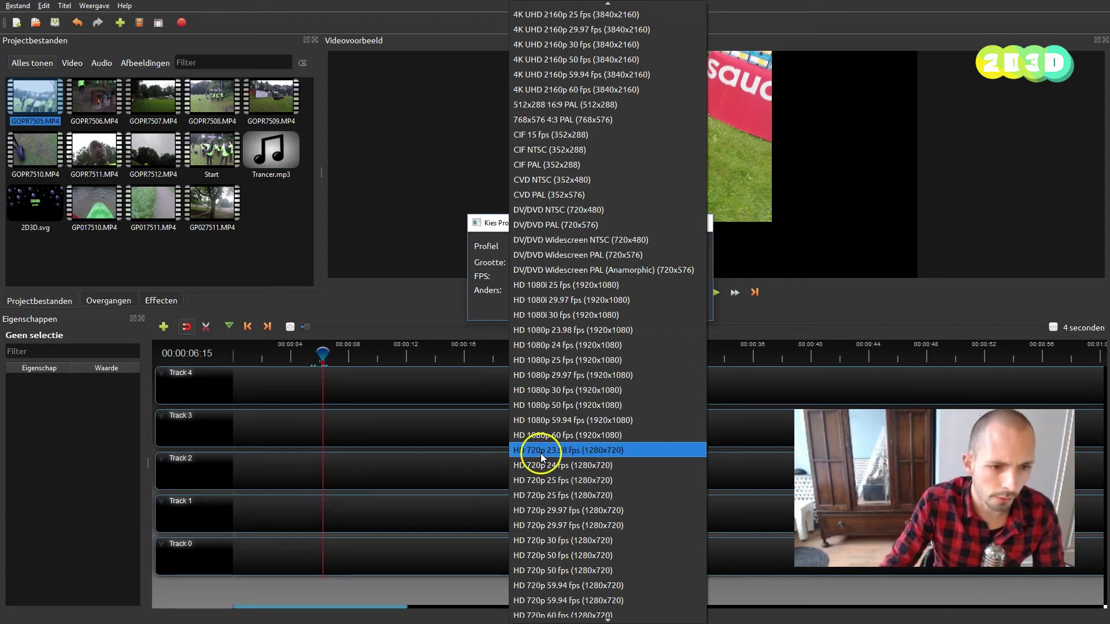
pyautogui.scroll(4, 572, 347)
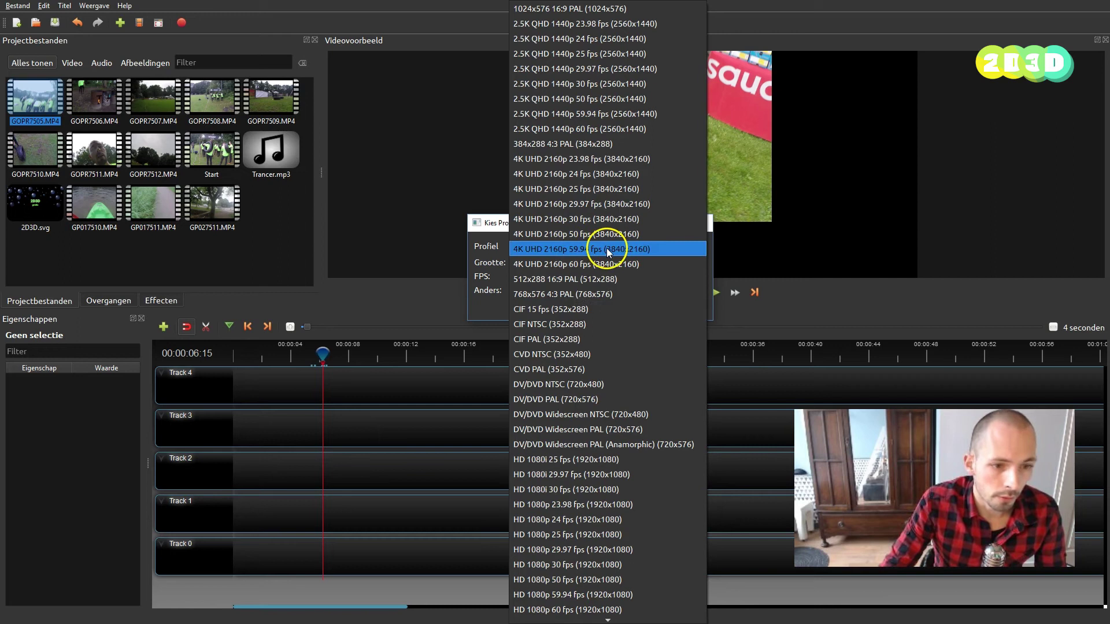
pyautogui.scroll(-1, 606, 248)
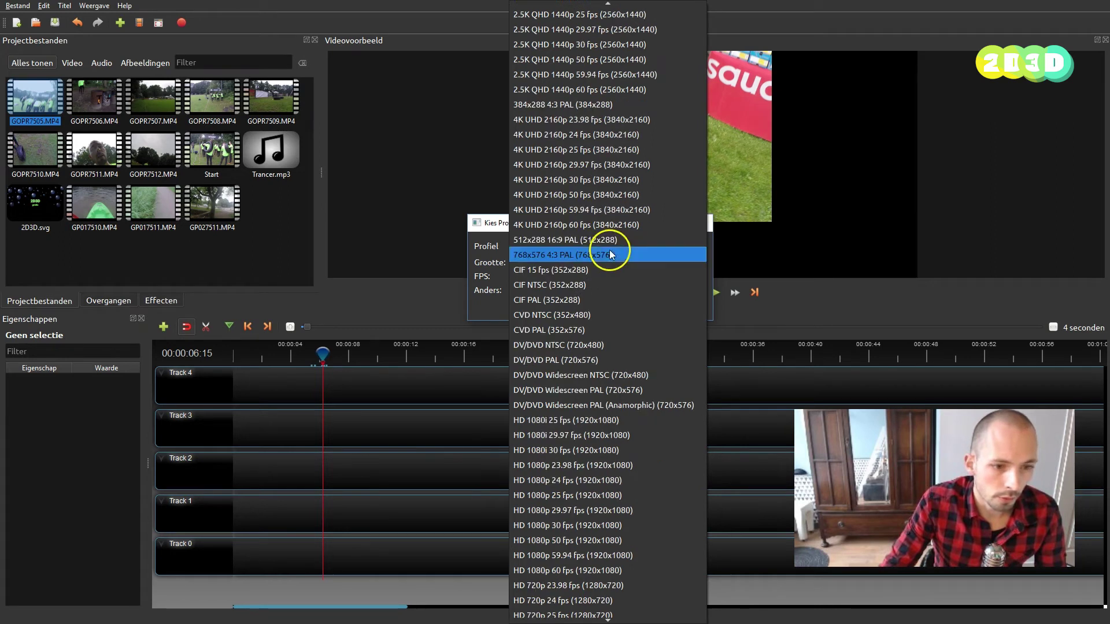
pyautogui.click(558, 495)
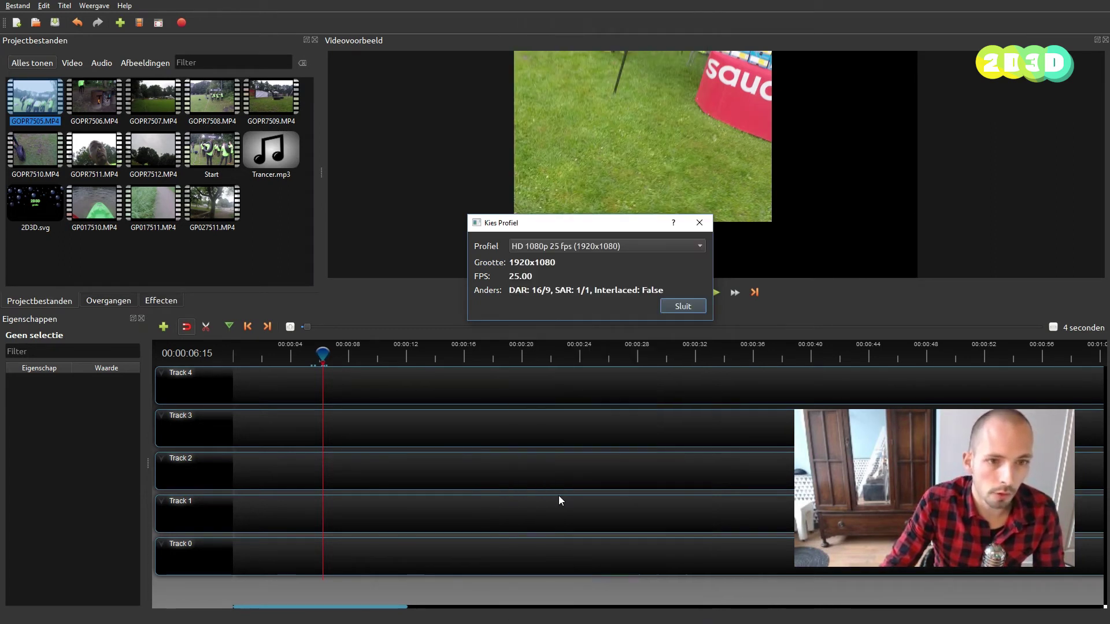
pyautogui.click(675, 307)
# Return the playhead to the timeline's start and place GOPR7505.MP4 on Track 1, starting at about 3 seconds
pyautogui.moveTo(319, 348); pyautogui.dragTo(228, 358)
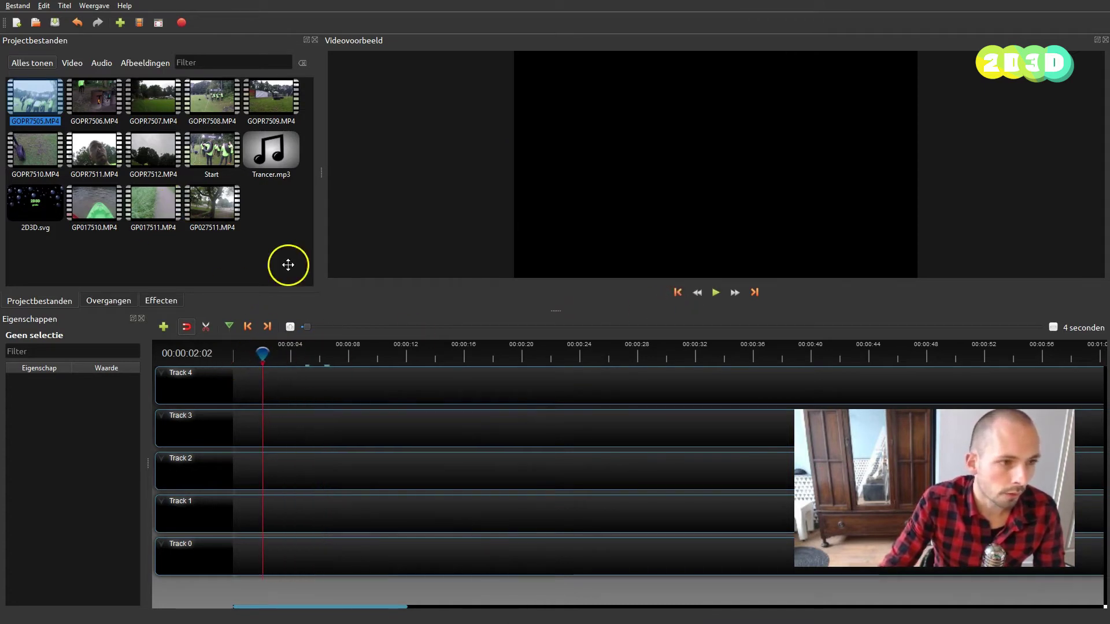
pyautogui.click(243, 235)
pyautogui.moveTo(48, 106); pyautogui.dragTo(255, 501)
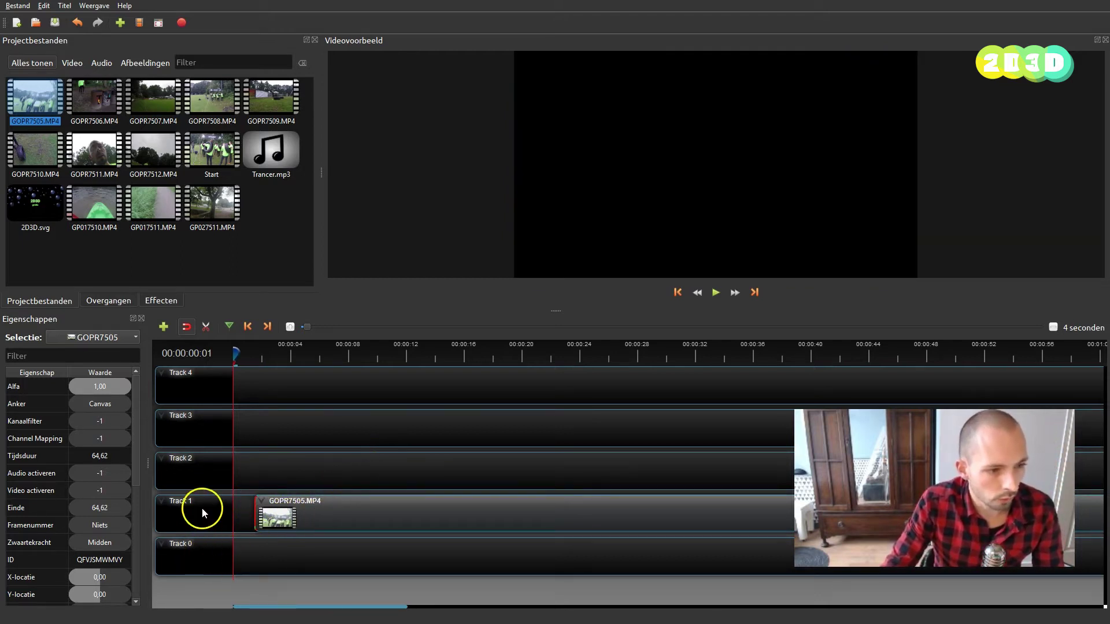
pyautogui.moveTo(324, 512); pyautogui.dragTo(371, 503)
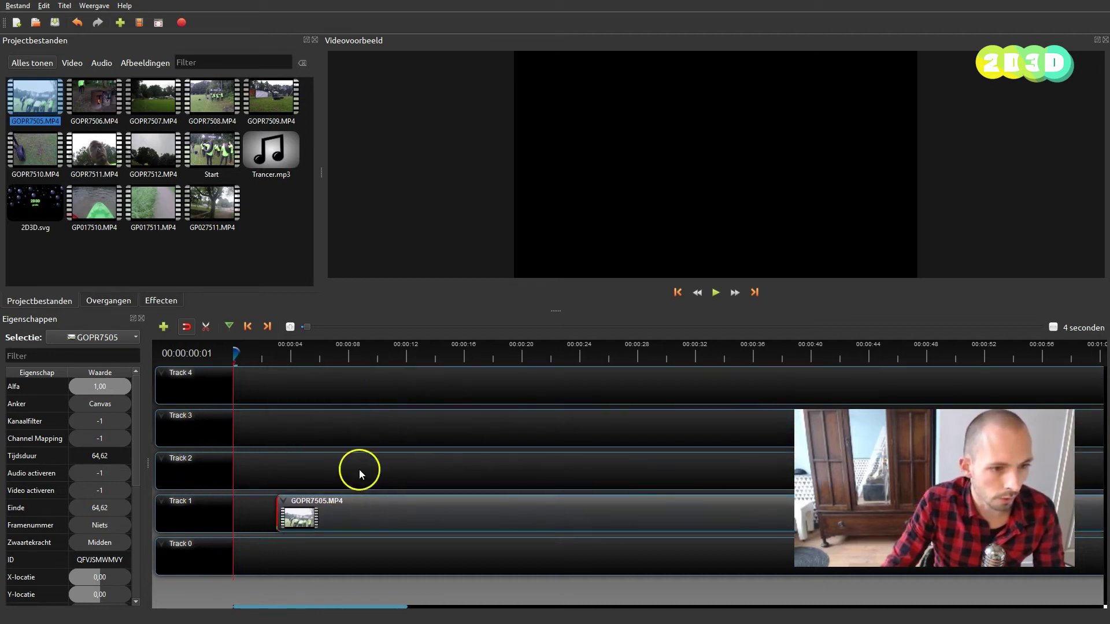
# Play the timeline from about 2 seconds to preview GOPR7505.MP4 on Track 1, pausing at about 6 seconds
pyautogui.click(264, 356)
pyautogui.click(715, 293)
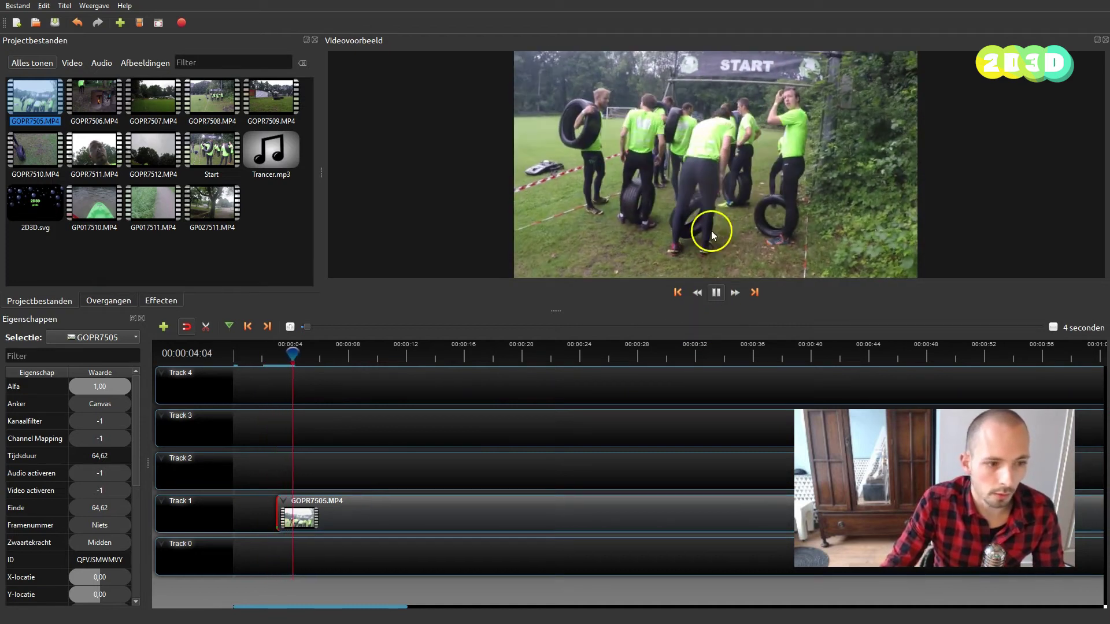
pyautogui.click(712, 294)
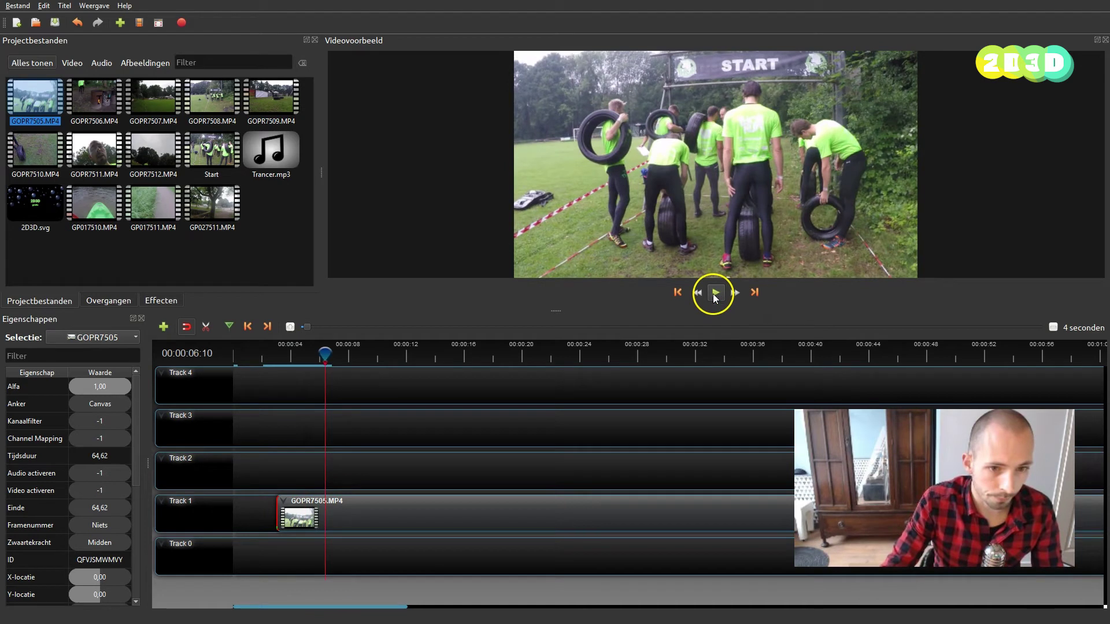
# Place GP017510.MP4 on Track 2, starting at about 8 seconds above the Track 1 clip
pyautogui.click(99, 209)
pyautogui.moveTo(99, 209); pyautogui.dragTo(346, 475)
pyautogui.click(364, 517)
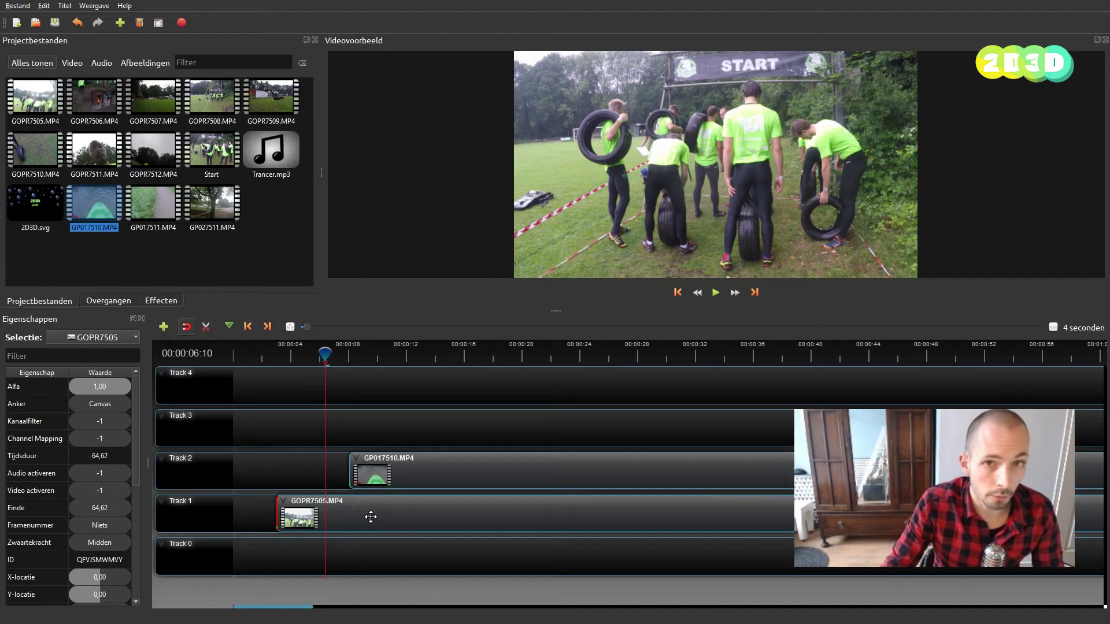
# Play the timeline across the start of the Track 2 clip to check which track shows on top
pyautogui.click(428, 477)
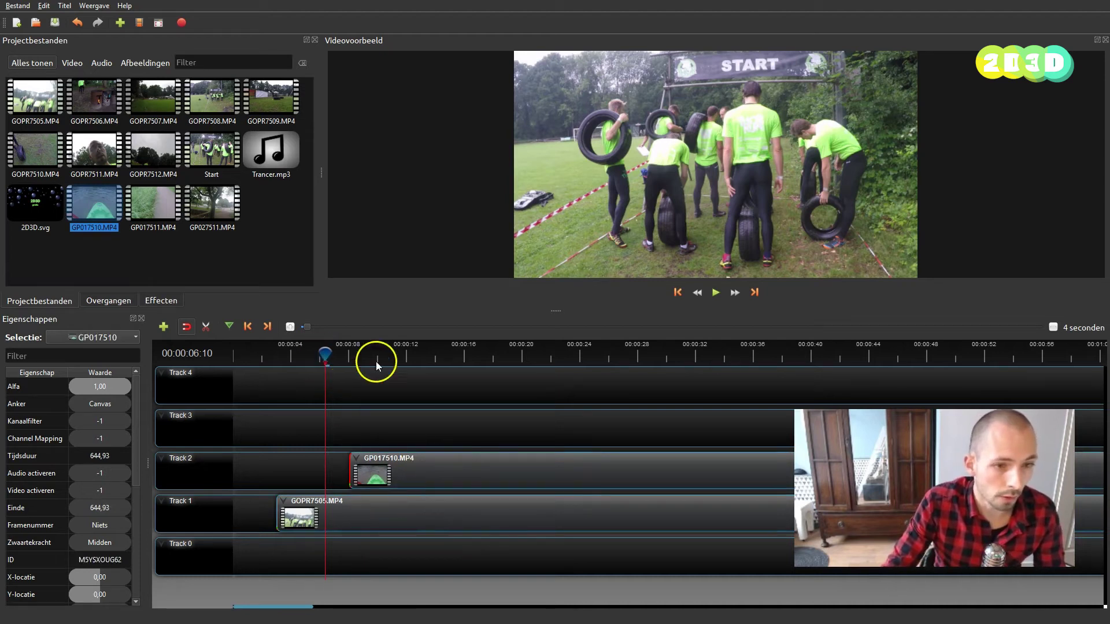
pyautogui.click(353, 515)
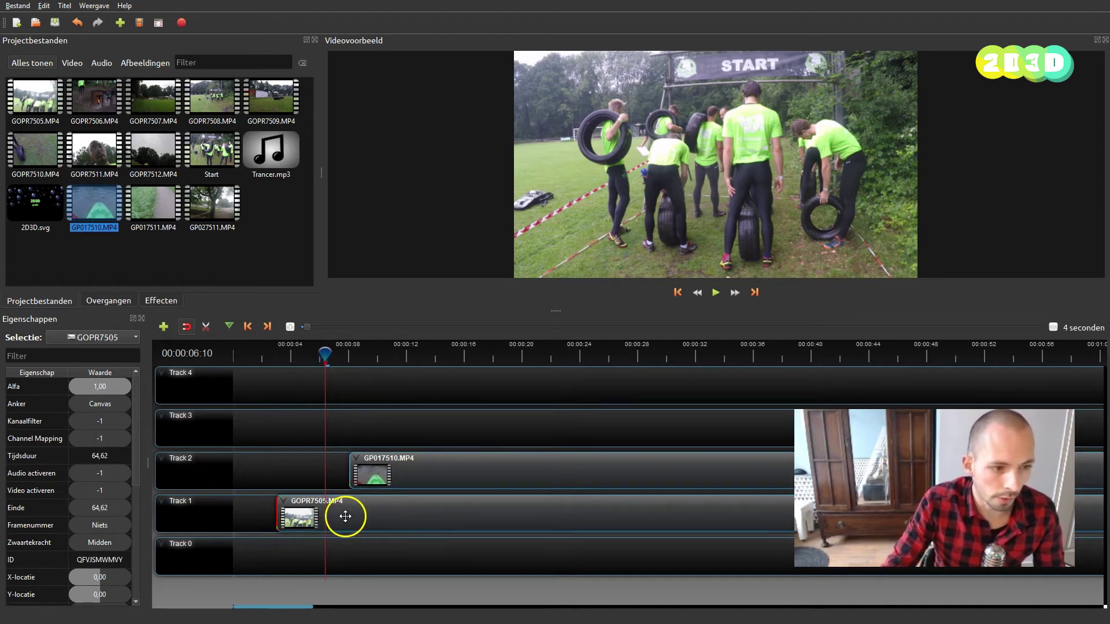
pyautogui.click(722, 298)
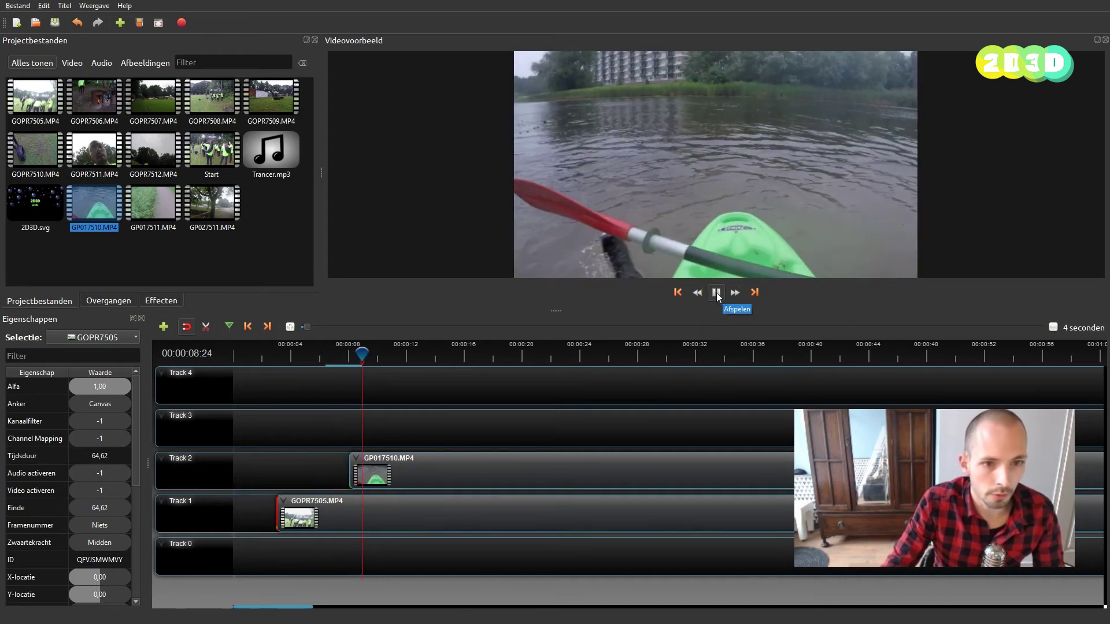
pyautogui.click(716, 297)
# Scrub the playhead back and forth over the overlapping Track 1 and Track 2 clips to compare what the preview shows
pyautogui.click(478, 473)
pyautogui.click(487, 509)
pyautogui.click(523, 462)
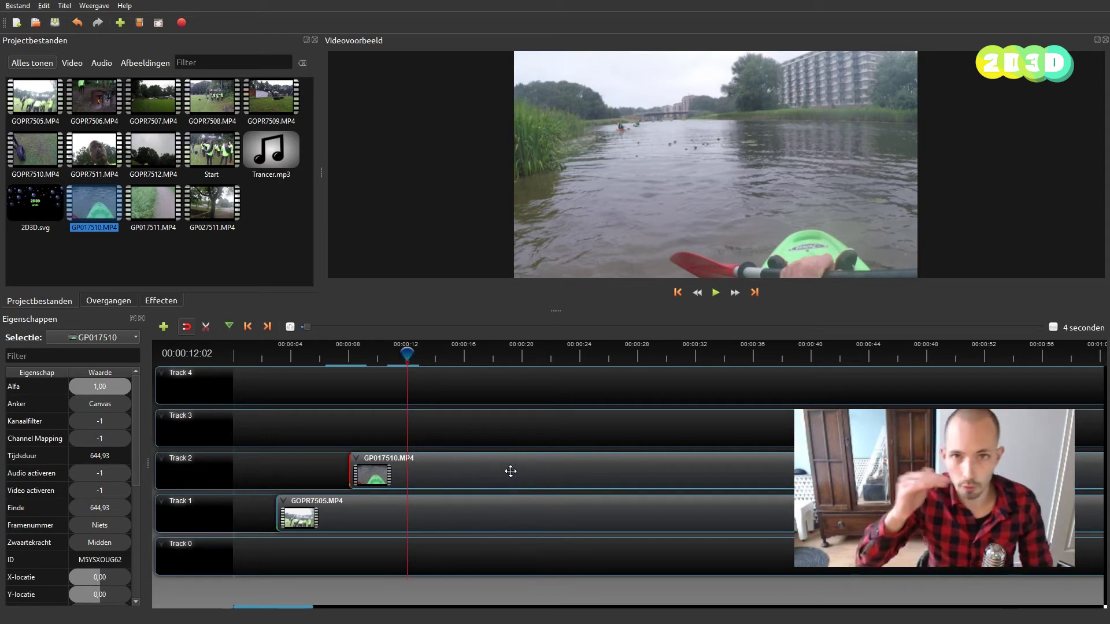
pyautogui.click(515, 474)
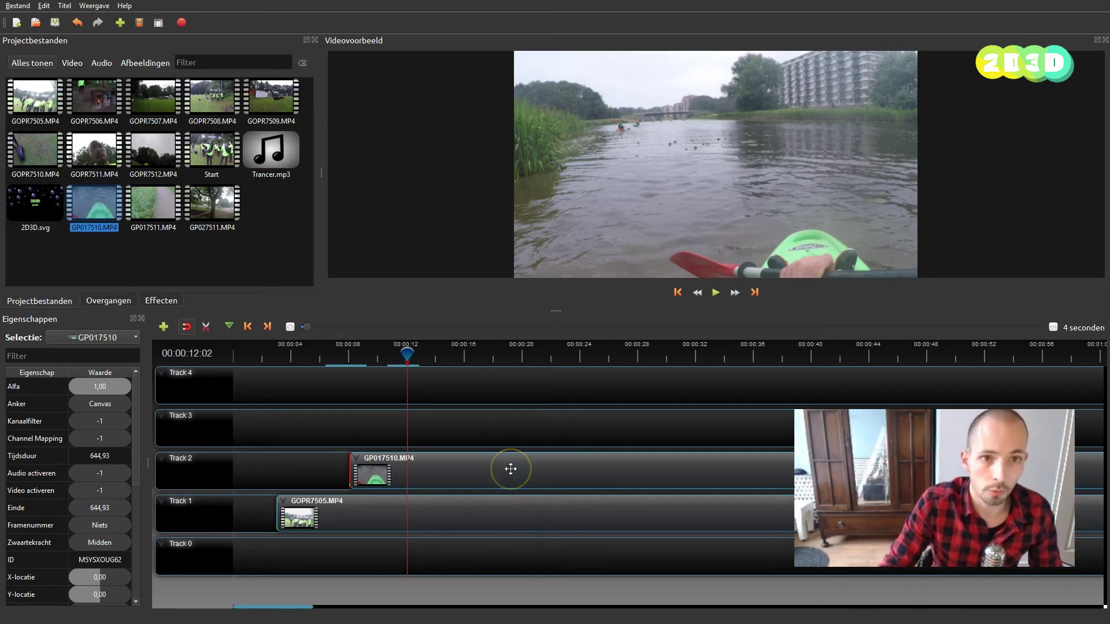
pyautogui.moveTo(410, 354); pyautogui.dragTo(437, 355)
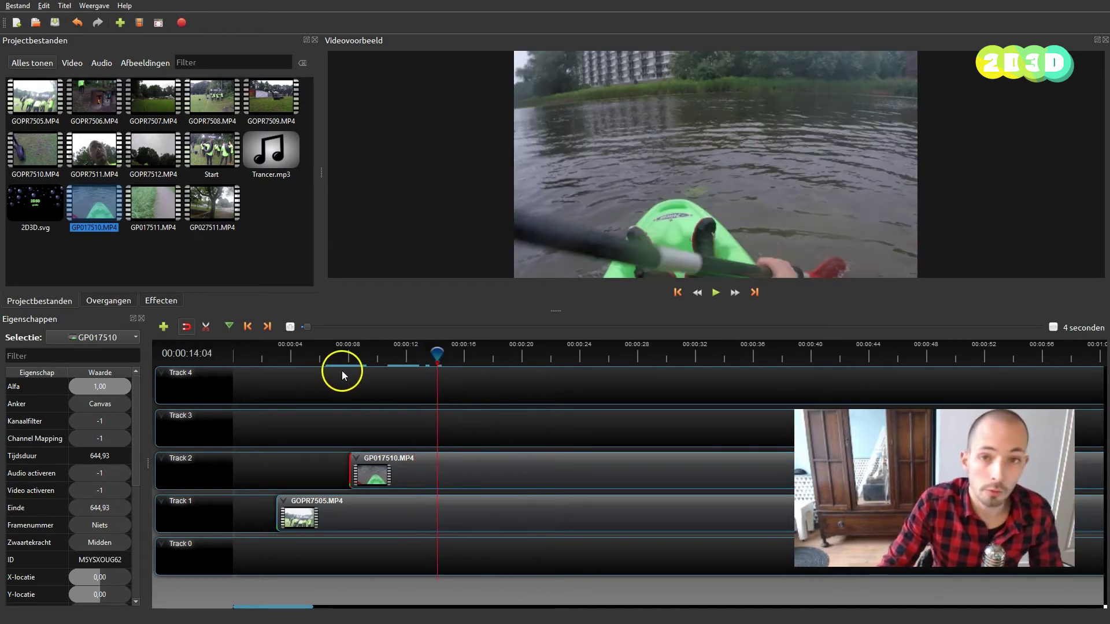
pyautogui.moveTo(361, 354); pyautogui.dragTo(343, 362)
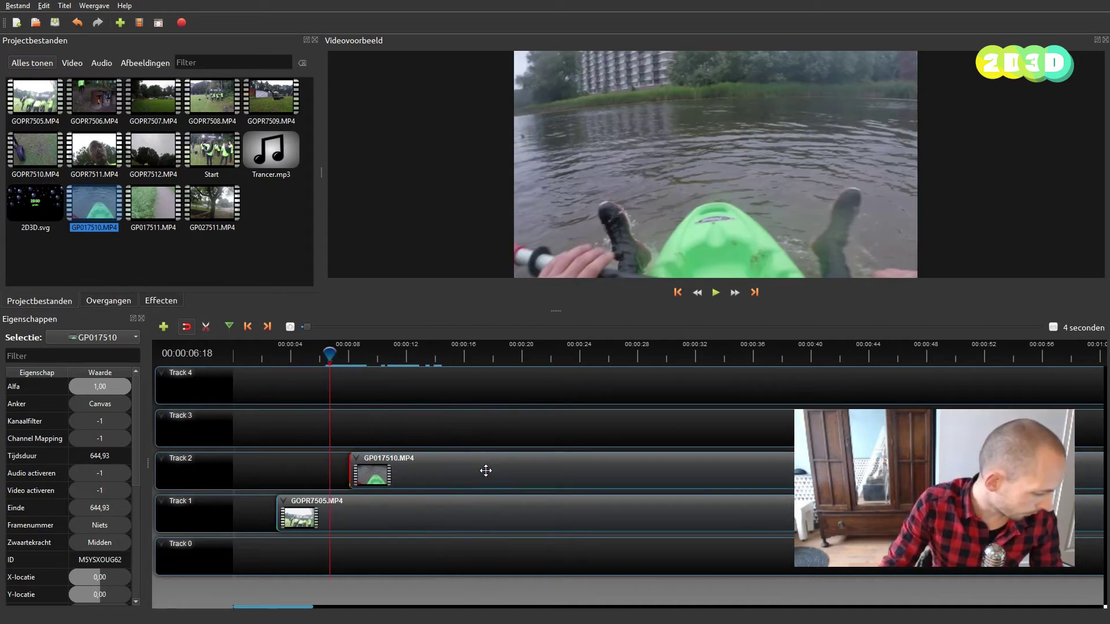
# Cut GP017510.MP4 on Track 2 at about 38 seconds with the Razor tool, keeping only the part before the cut
pyautogui.click(426, 509)
pyautogui.scroll(-3, 1058, 331)
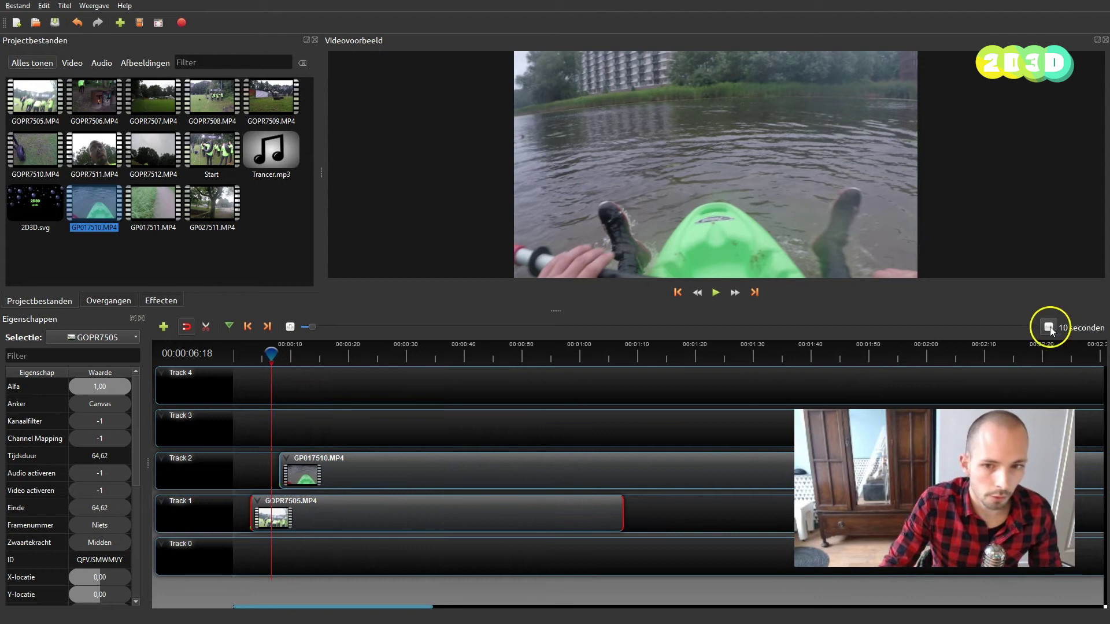
pyautogui.scroll(-3, 1058, 330)
pyautogui.scroll(-3, 1048, 330)
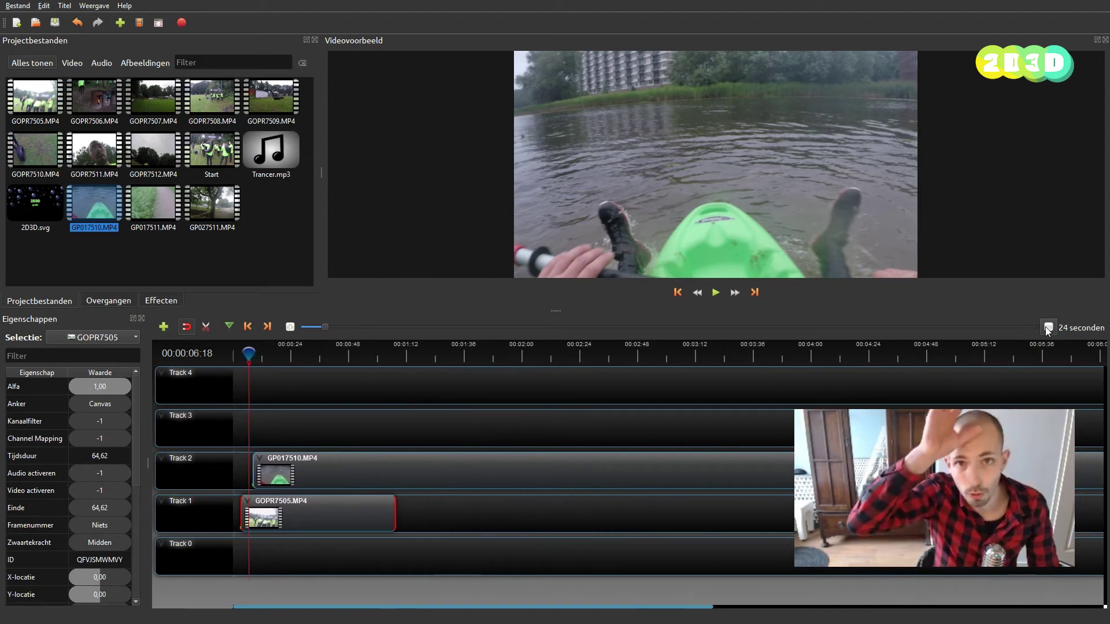
pyautogui.click(856, 363)
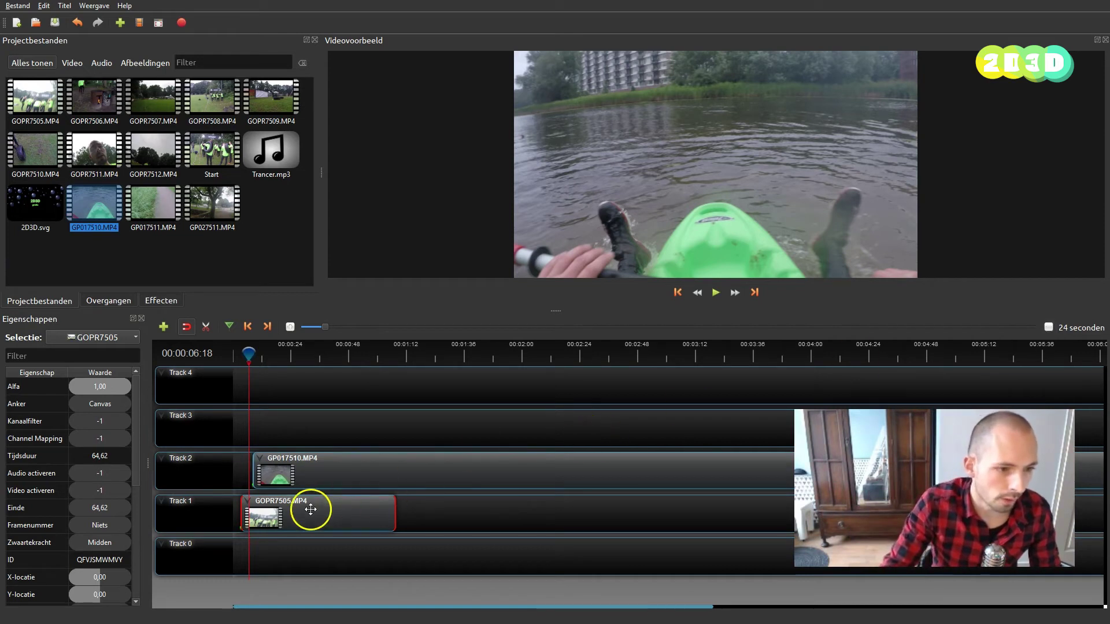
pyautogui.click(349, 476)
pyautogui.click(252, 358)
pyautogui.moveTo(252, 358); pyautogui.dragTo(265, 358)
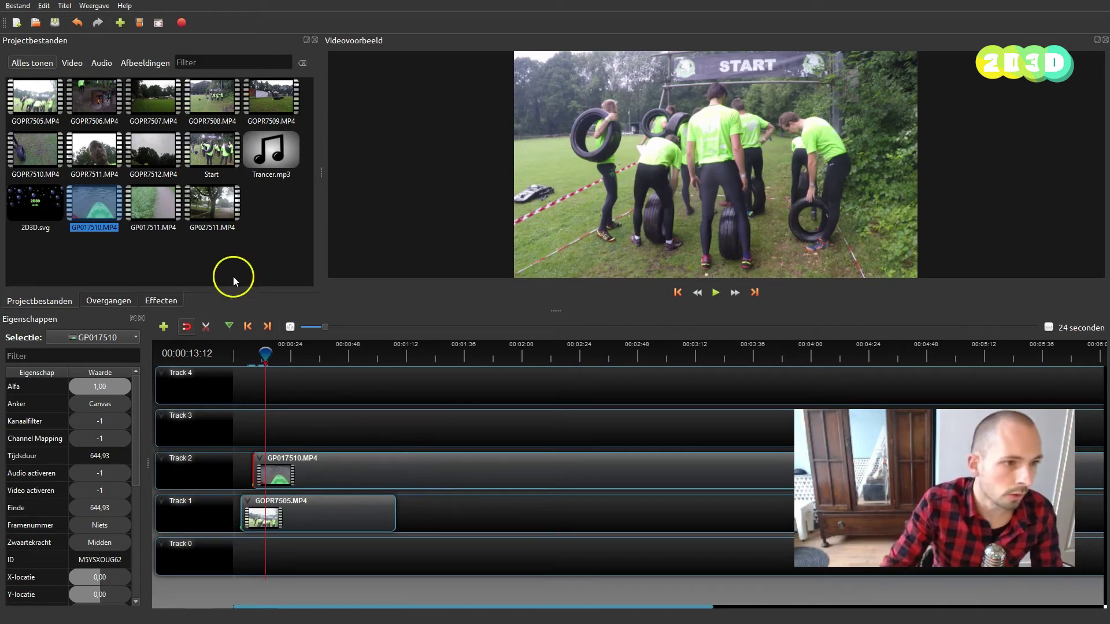
pyautogui.click(207, 327)
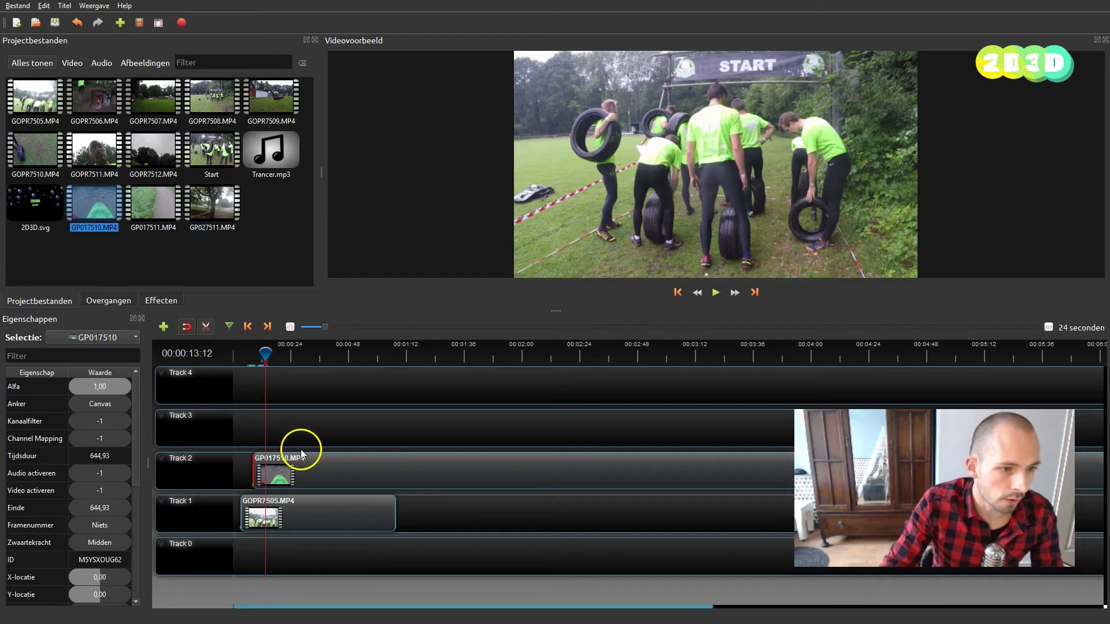
pyautogui.click(327, 456)
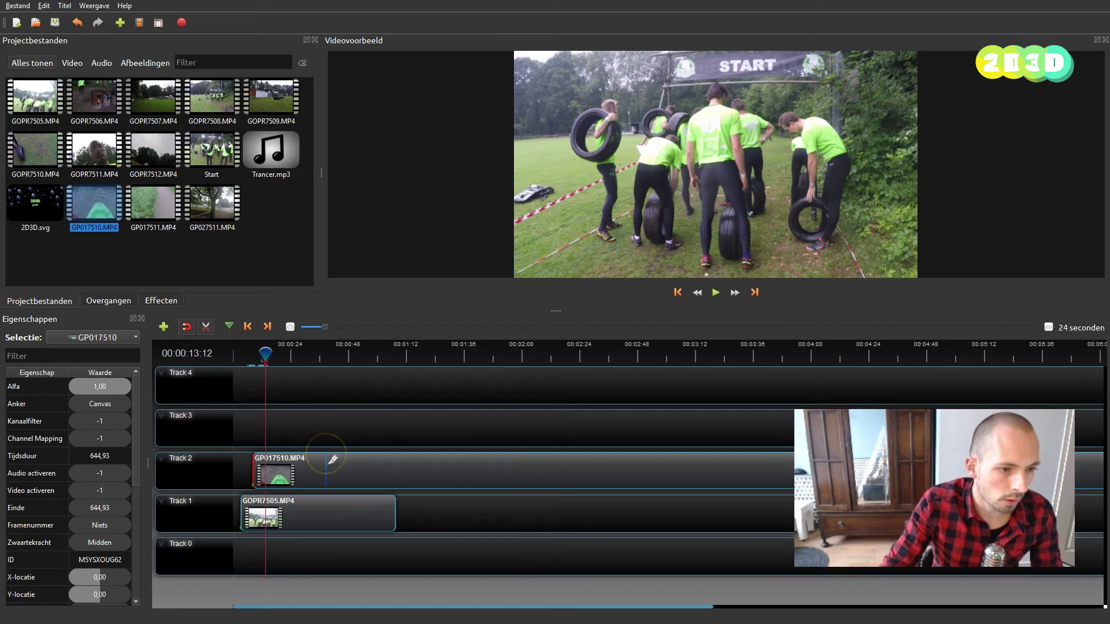
pyautogui.click(328, 461)
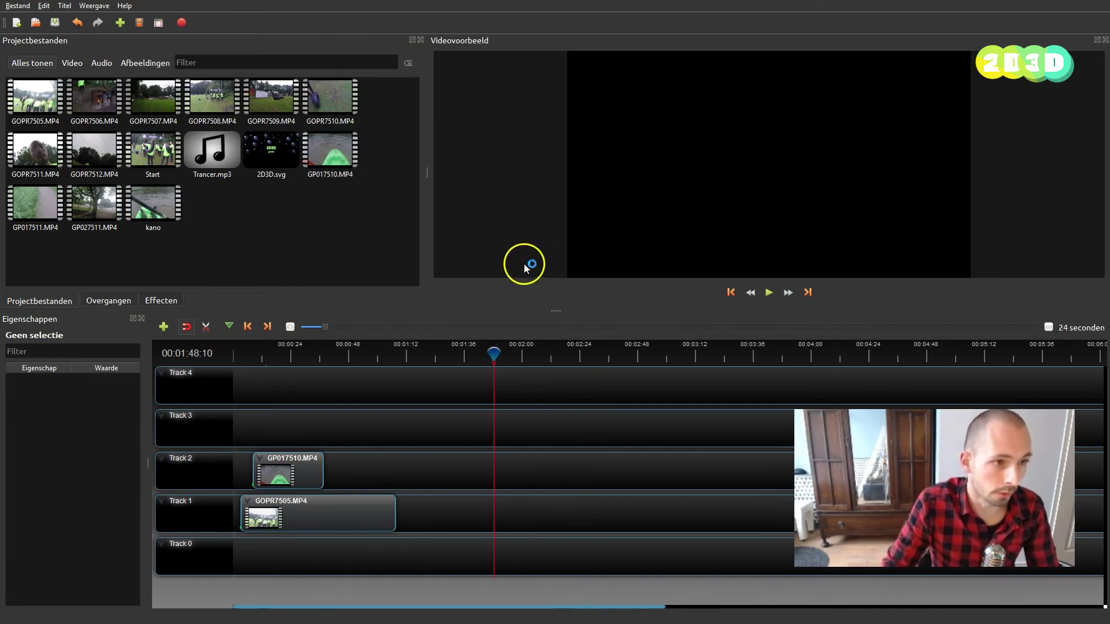
# Open GOPR7508.MP4 for splitting, play it to 00:00:04:23 and mark that frame as the new clip's beginning
pyautogui.click(206, 98)
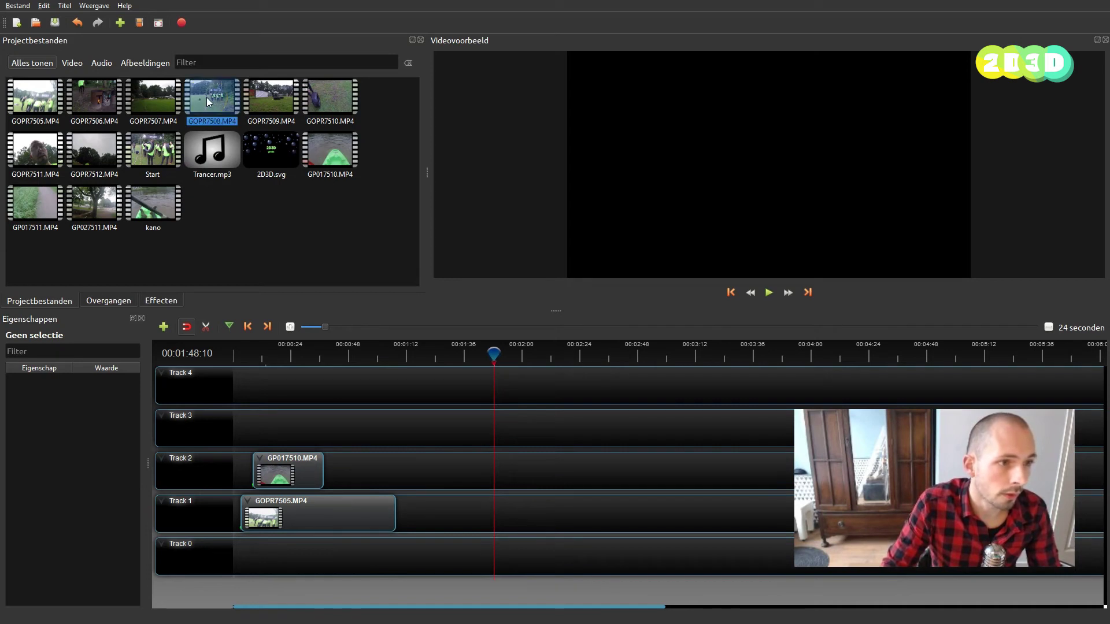
pyautogui.rightClick(207, 97)
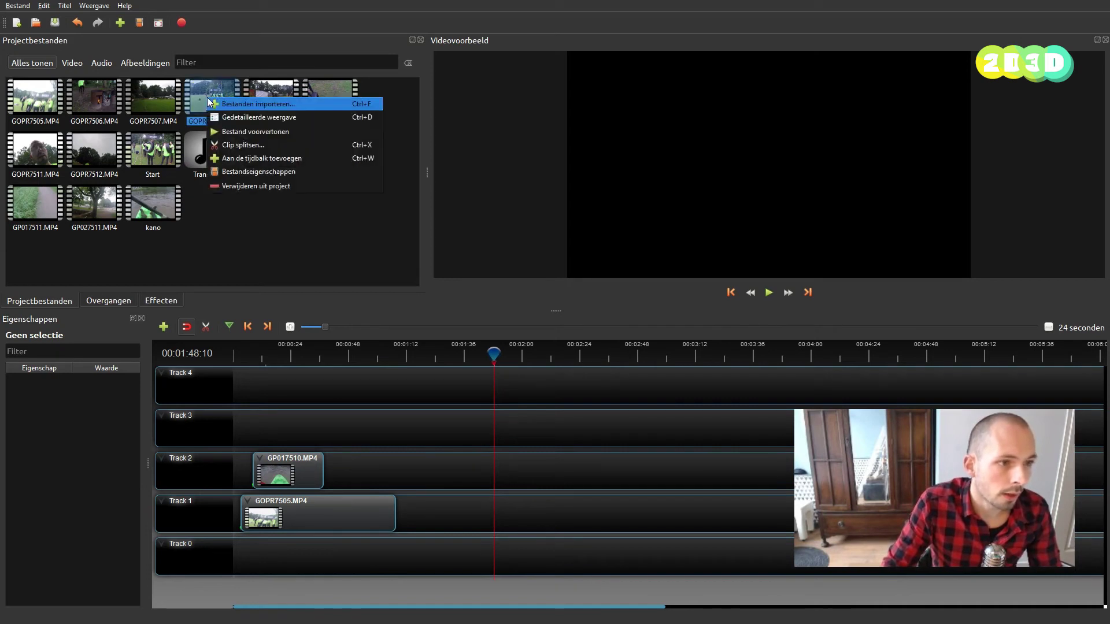
pyautogui.click(245, 145)
pyautogui.moveTo(546, 200); pyautogui.dragTo(602, 187)
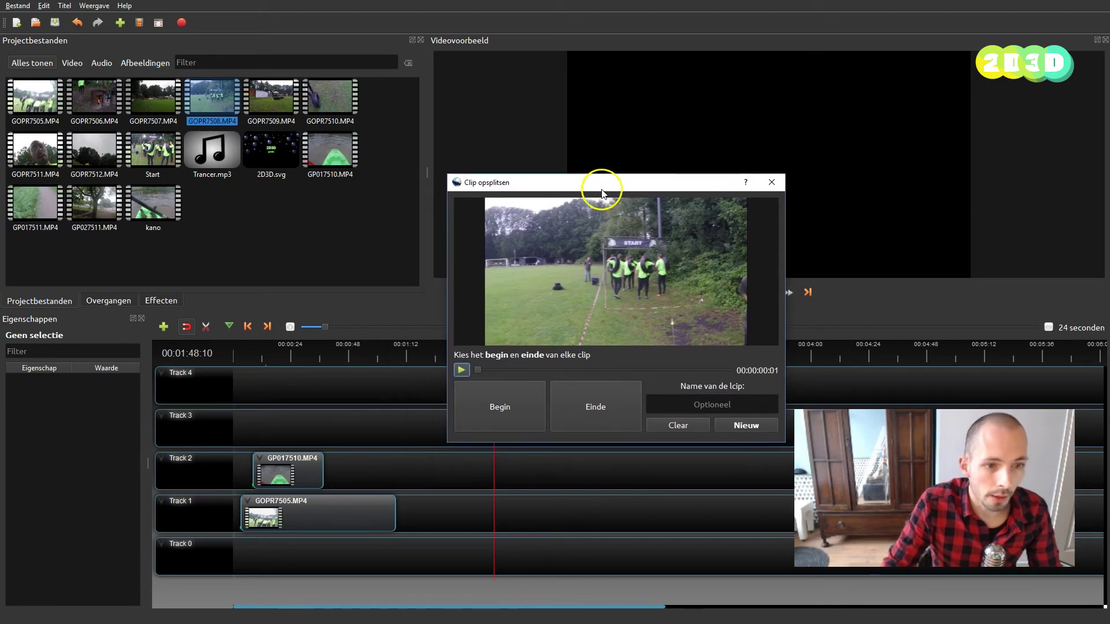
pyautogui.click(461, 372)
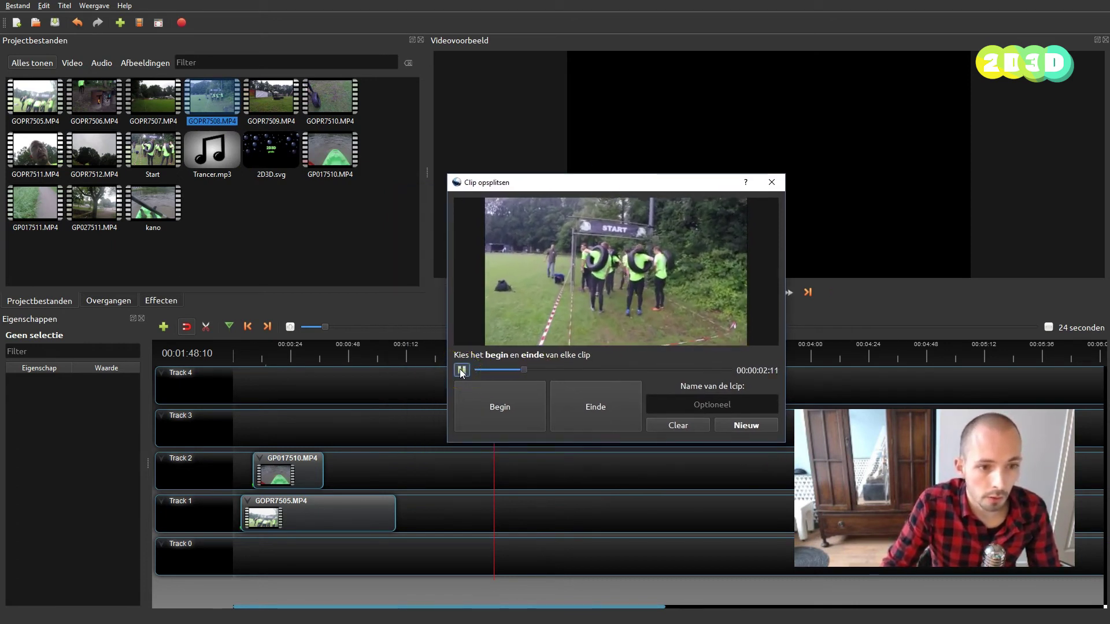
pyautogui.click(461, 370)
pyautogui.click(502, 404)
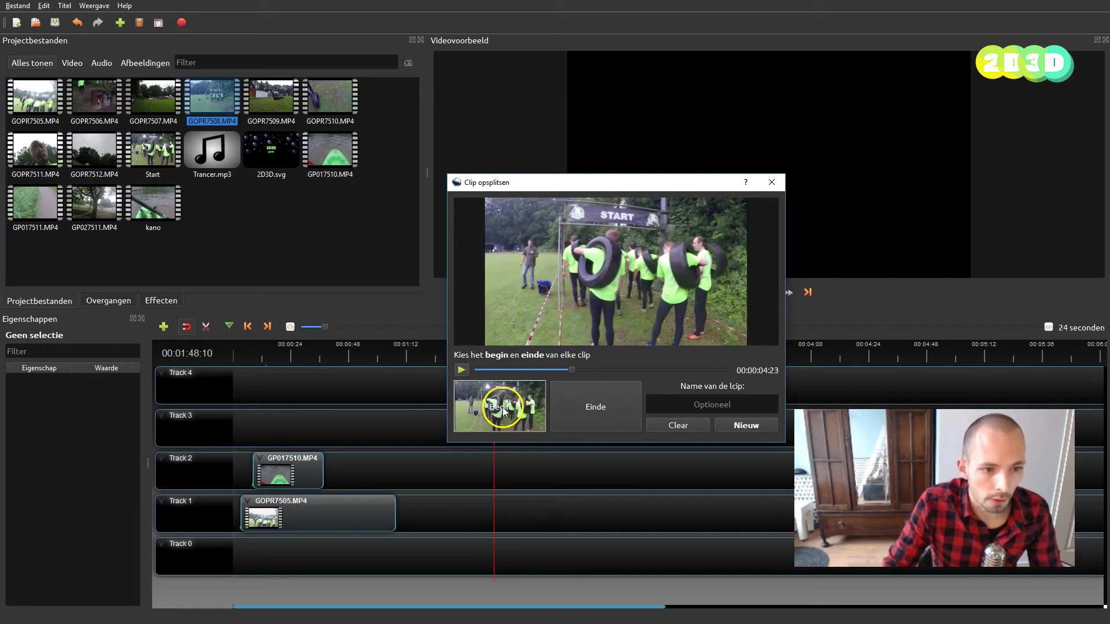
# Mark the new clip's end at 00:00:09:16, name it "start", create it and close the splitting dialog
pyautogui.click(461, 370)
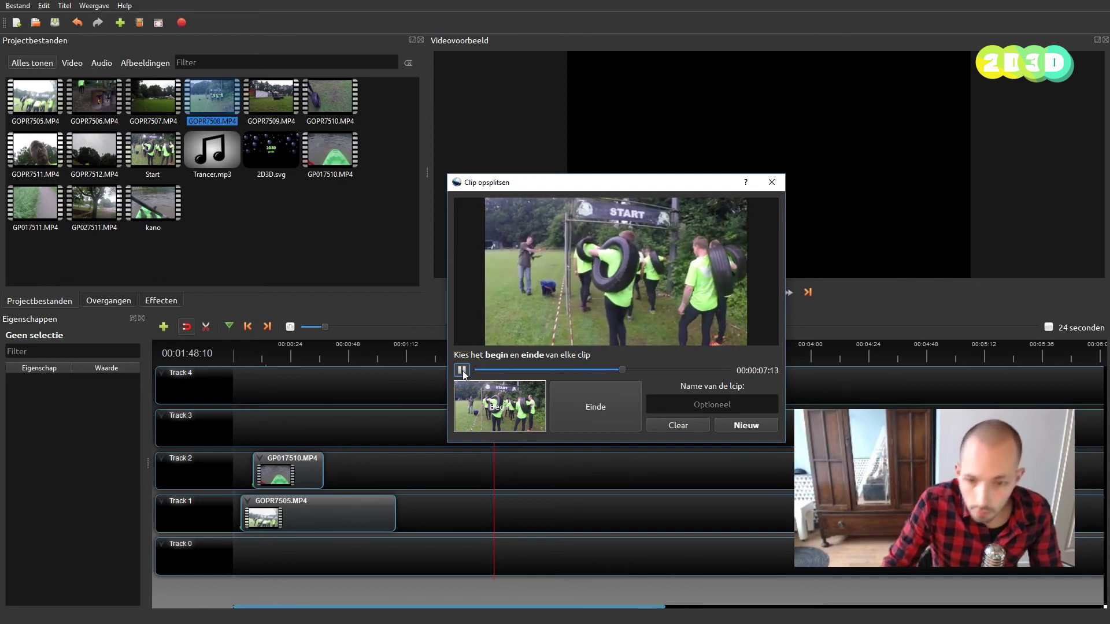
pyautogui.click(462, 370)
pyautogui.click(572, 405)
pyautogui.click(708, 407)
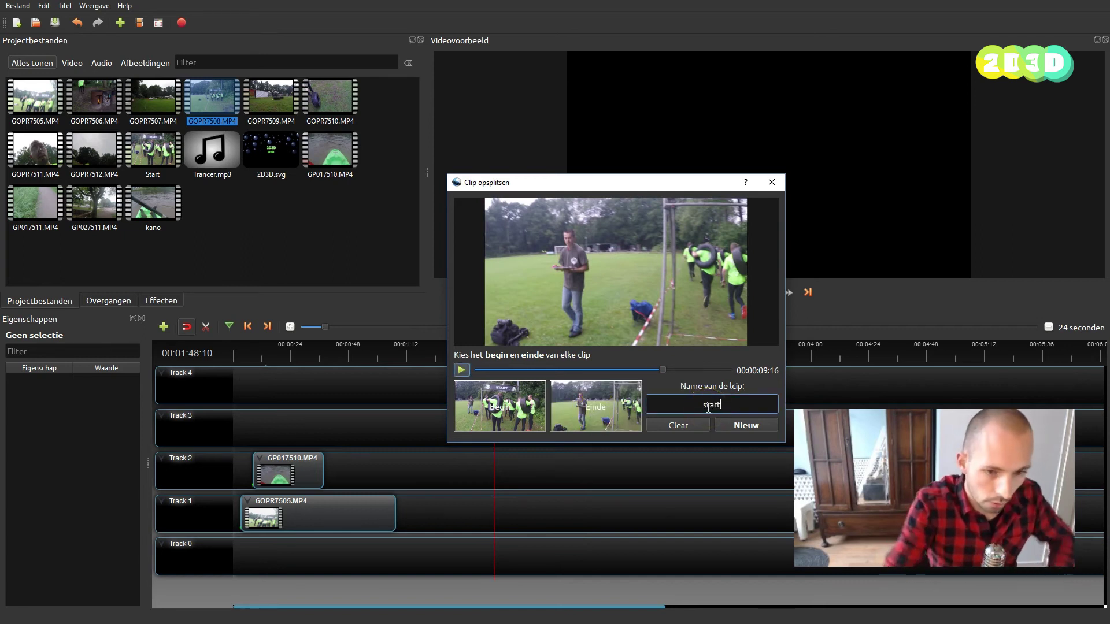
pyautogui.click(736, 428)
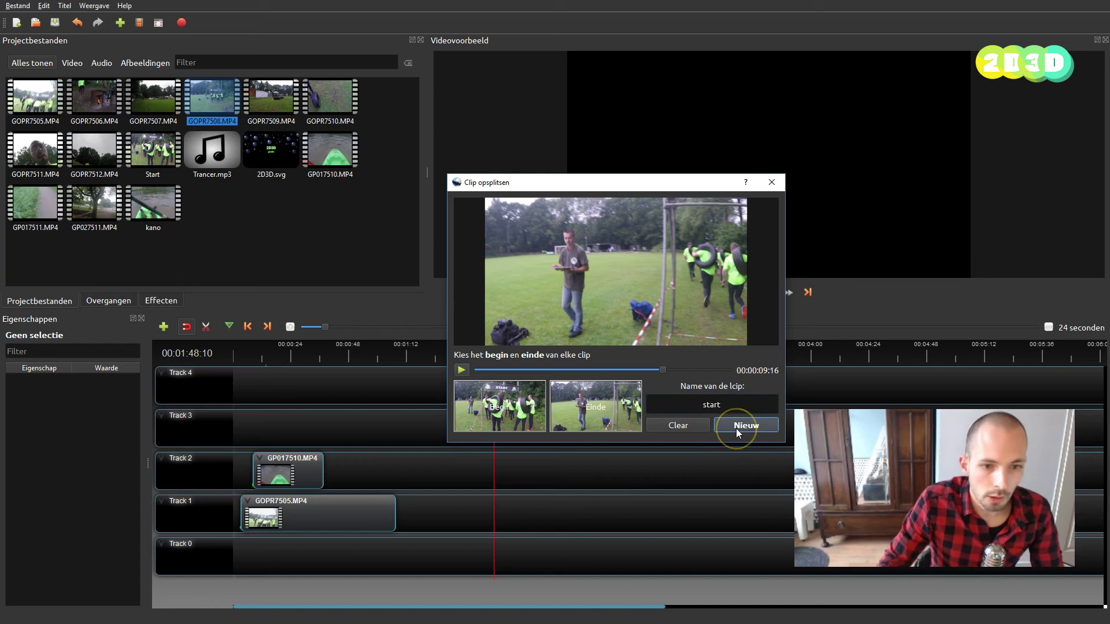
pyautogui.click(772, 181)
# Place the new "start" clip on Track 2, beginning at about 48 seconds, and preview it at the playhead
pyautogui.click(218, 209)
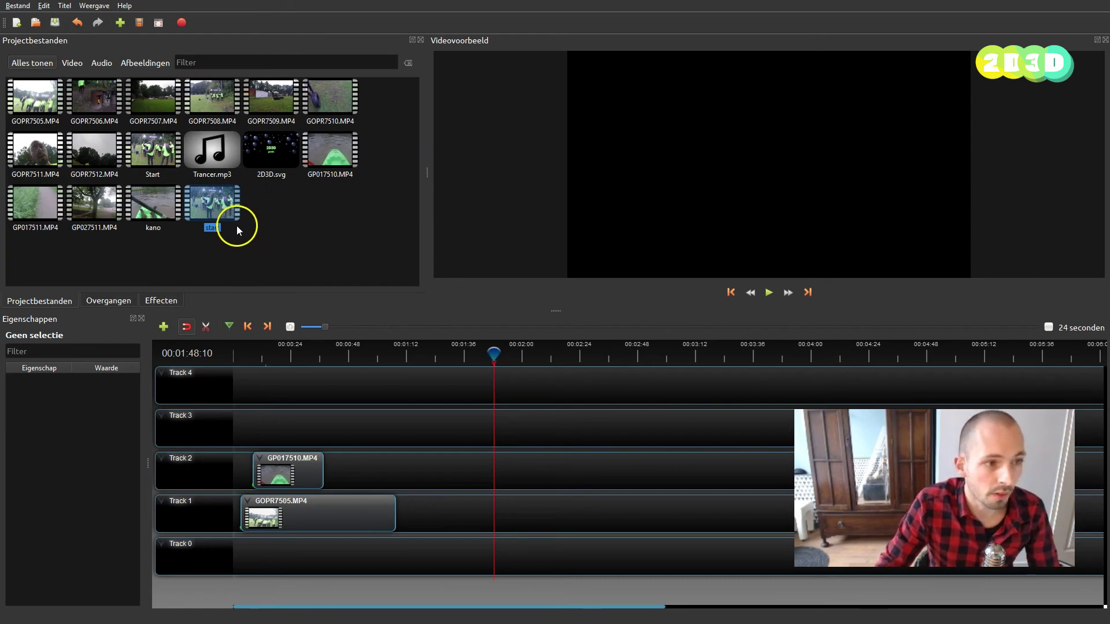
pyautogui.moveTo(214, 216); pyautogui.dragTo(460, 478)
pyautogui.click(468, 353)
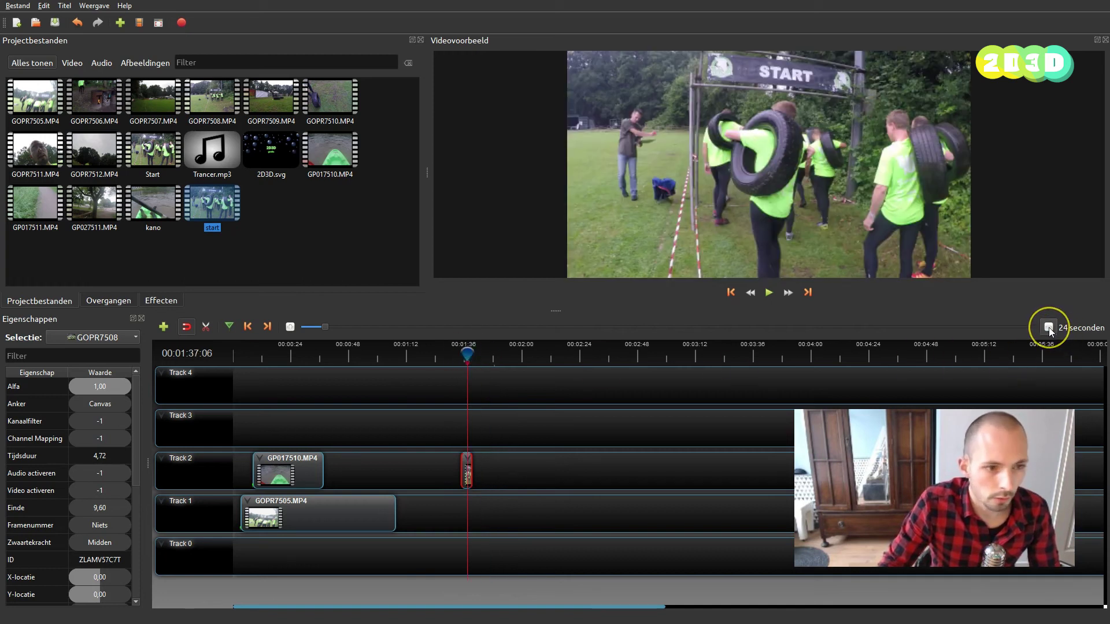
pyautogui.click(287, 327)
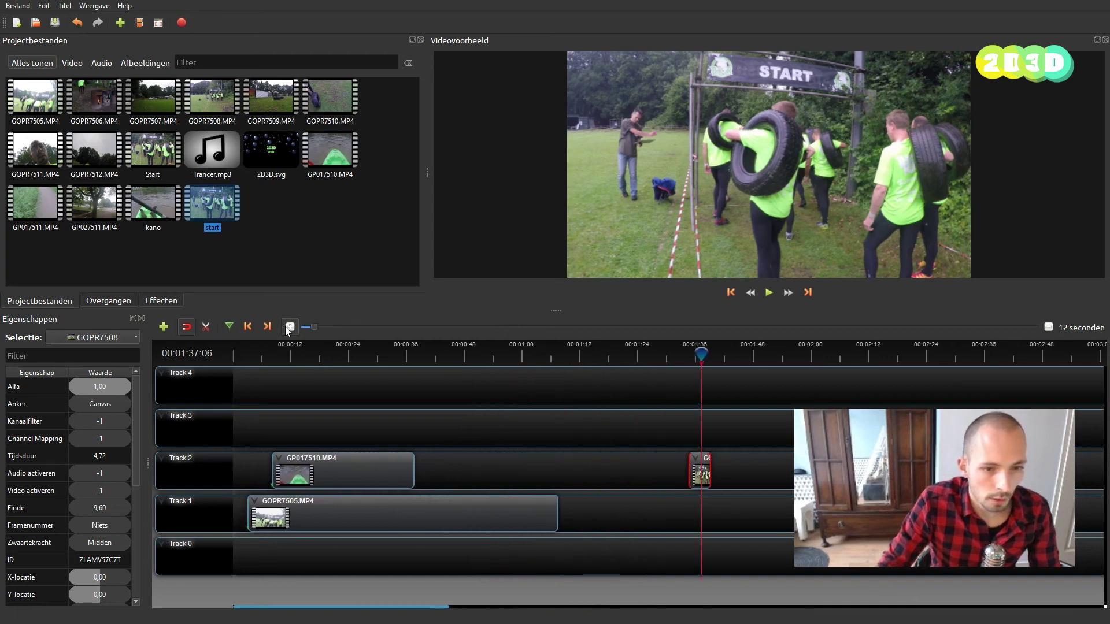
pyautogui.moveTo(784, 470); pyautogui.dragTo(516, 471)
pyautogui.click(516, 352)
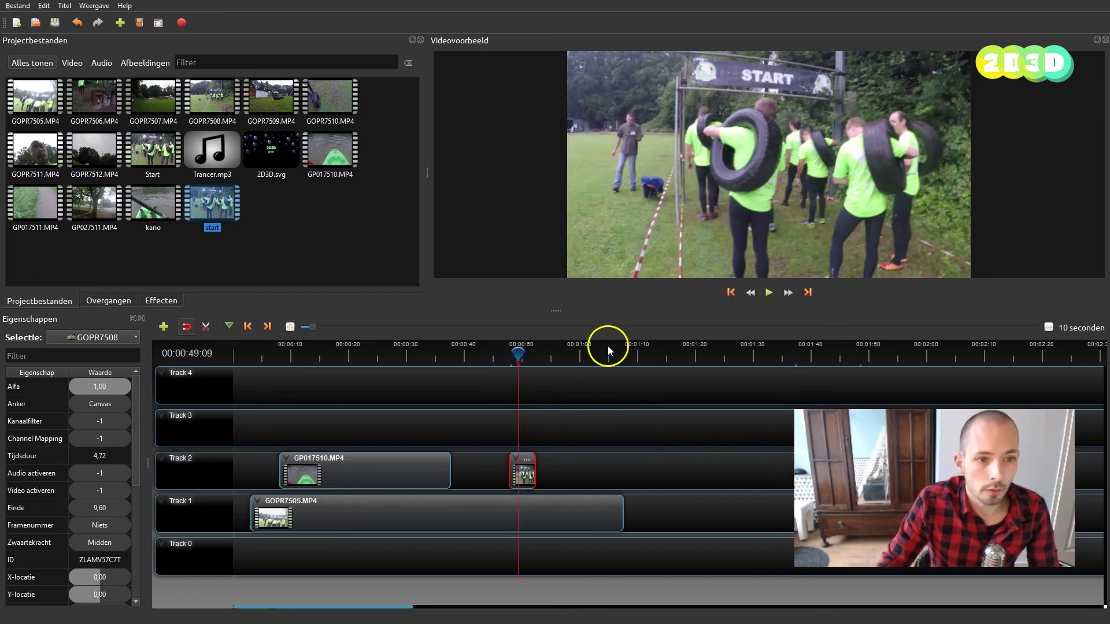
# Trim both ends of GP017510.MP4 on Track 2 so it runs from about 15 to 31 seconds
pyautogui.click(207, 329)
pyautogui.click(212, 329)
pyautogui.moveTo(449, 471); pyautogui.dragTo(410, 474)
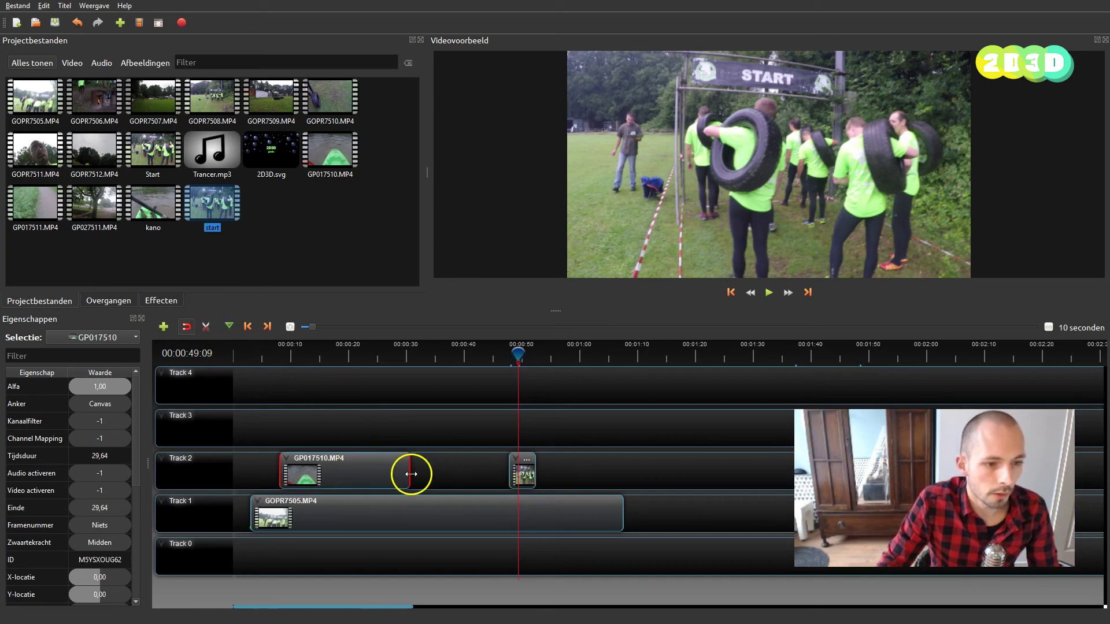
pyautogui.click(273, 459)
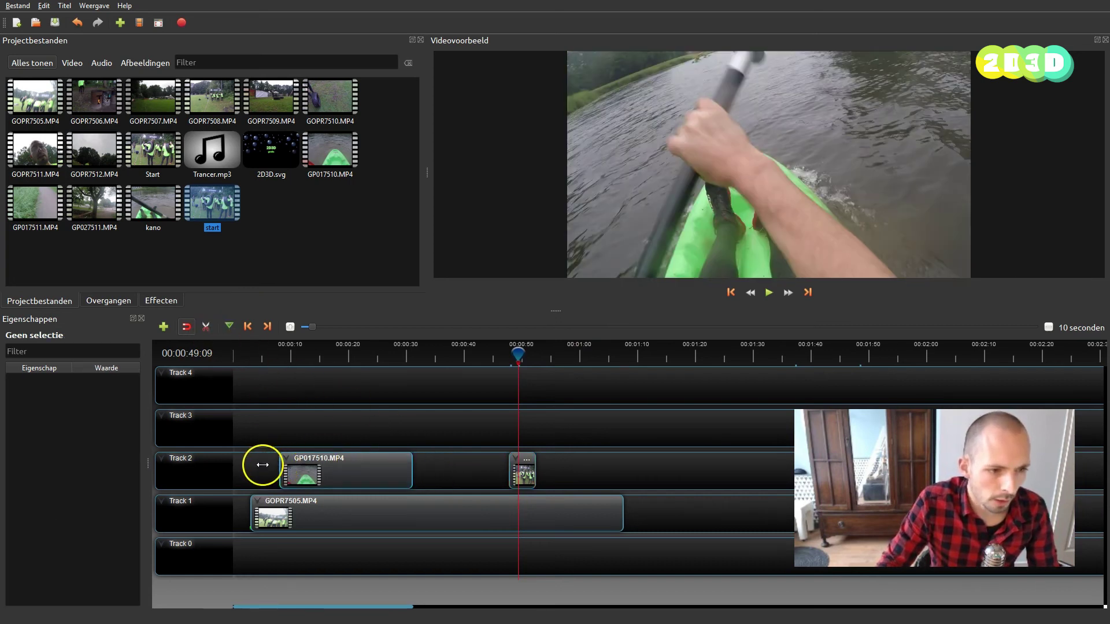
pyautogui.moveTo(262, 464); pyautogui.dragTo(322, 465)
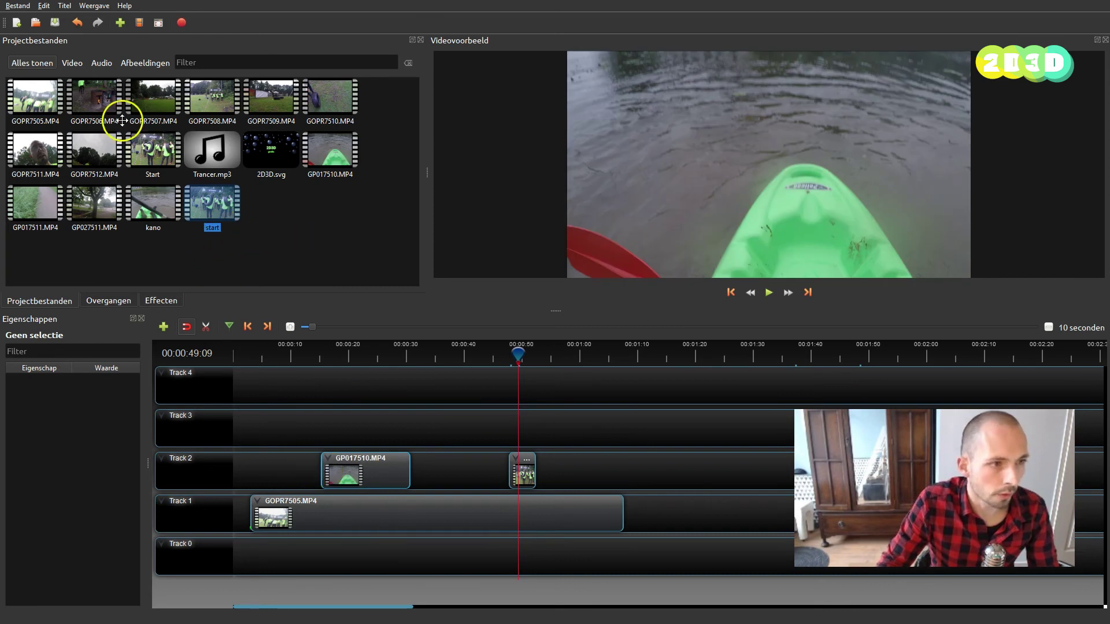
pyautogui.click(64, 110)
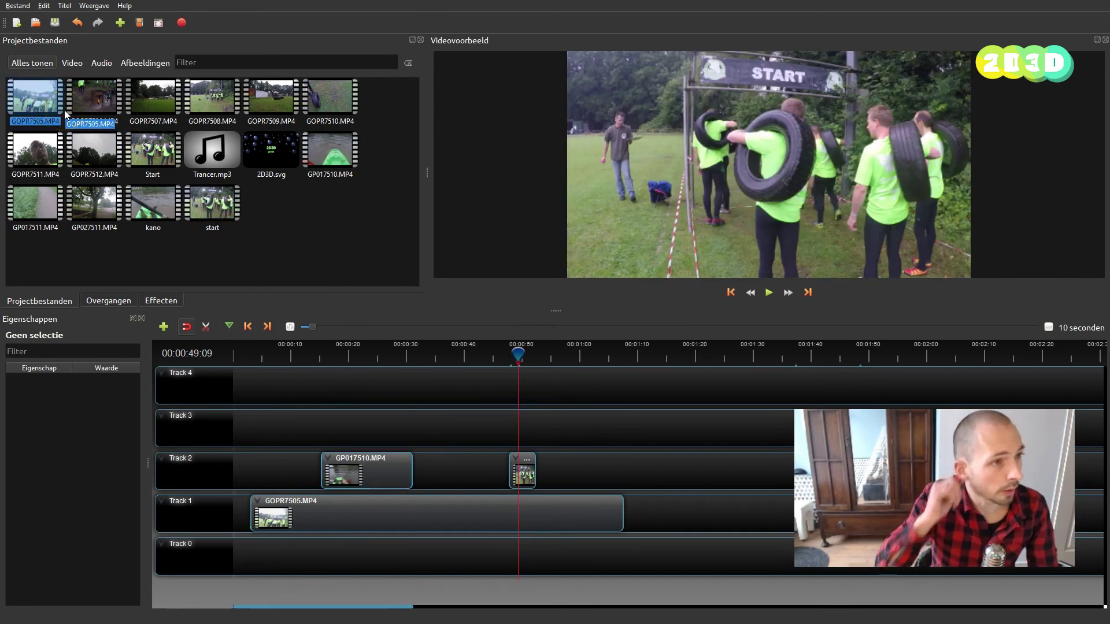
pyautogui.moveTo(64, 110); pyautogui.dragTo(222, 208)
pyautogui.click(223, 205)
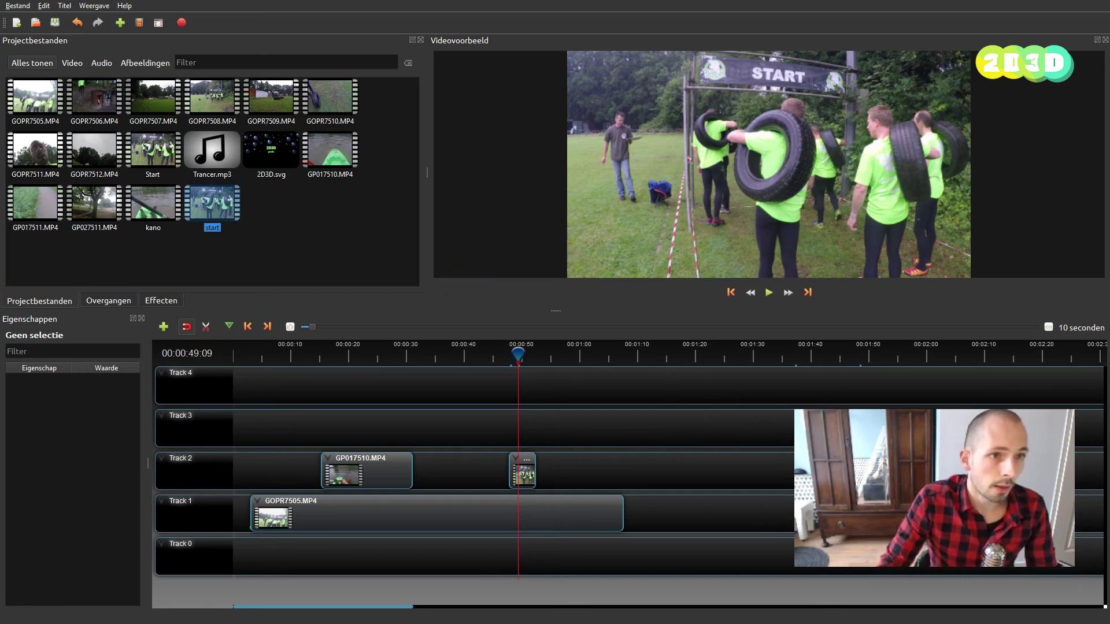
# Switch the workspace layout to the simple view (Eenvoudige Weergave)
pyautogui.click(97, 7)
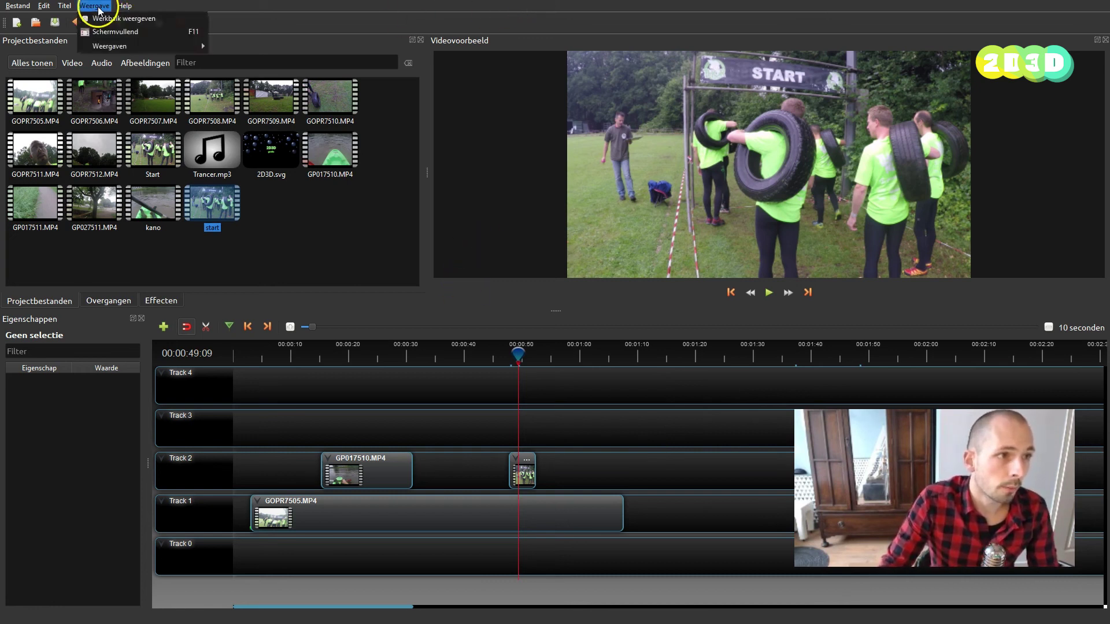
pyautogui.moveTo(165, 45)
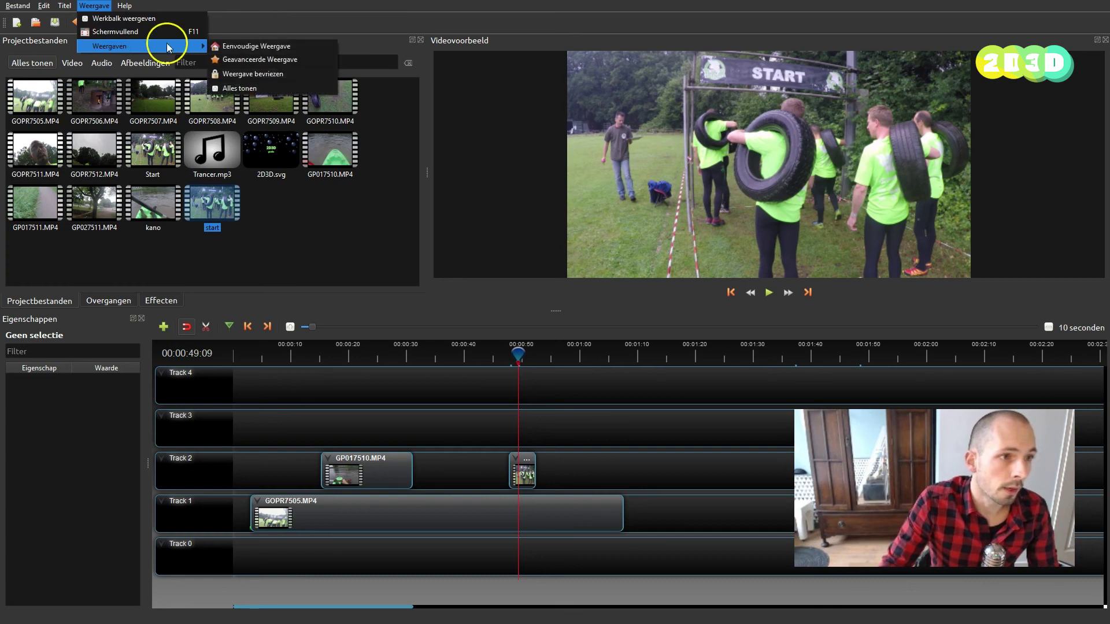
pyautogui.click(237, 44)
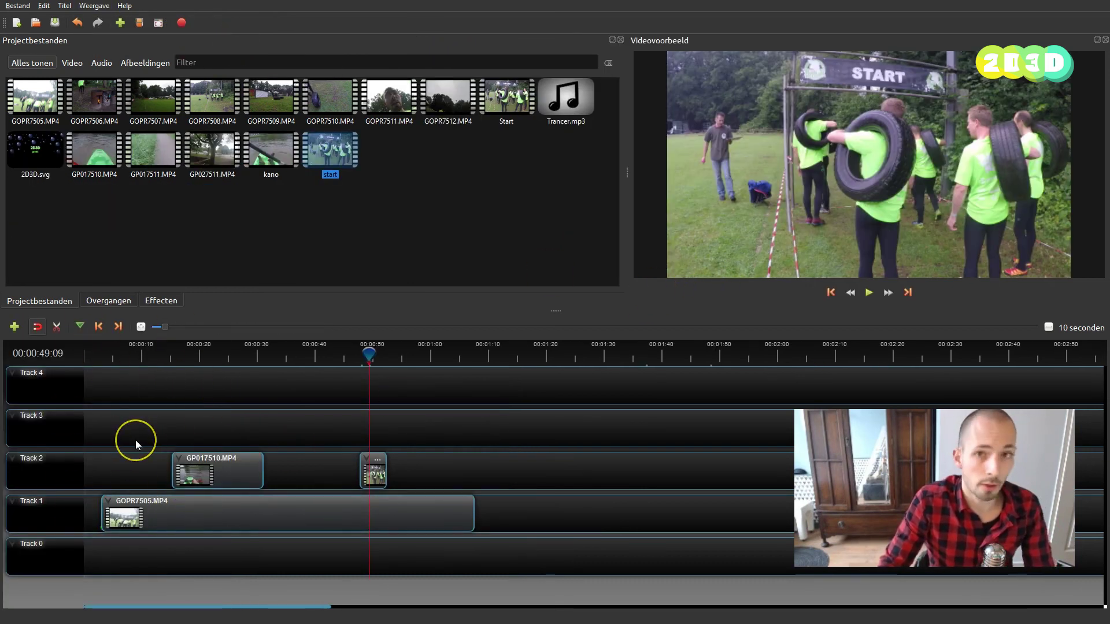
# Try the advanced view (Geavanceerde Weergave) and return the workspace to the simple view
pyautogui.click(101, 6)
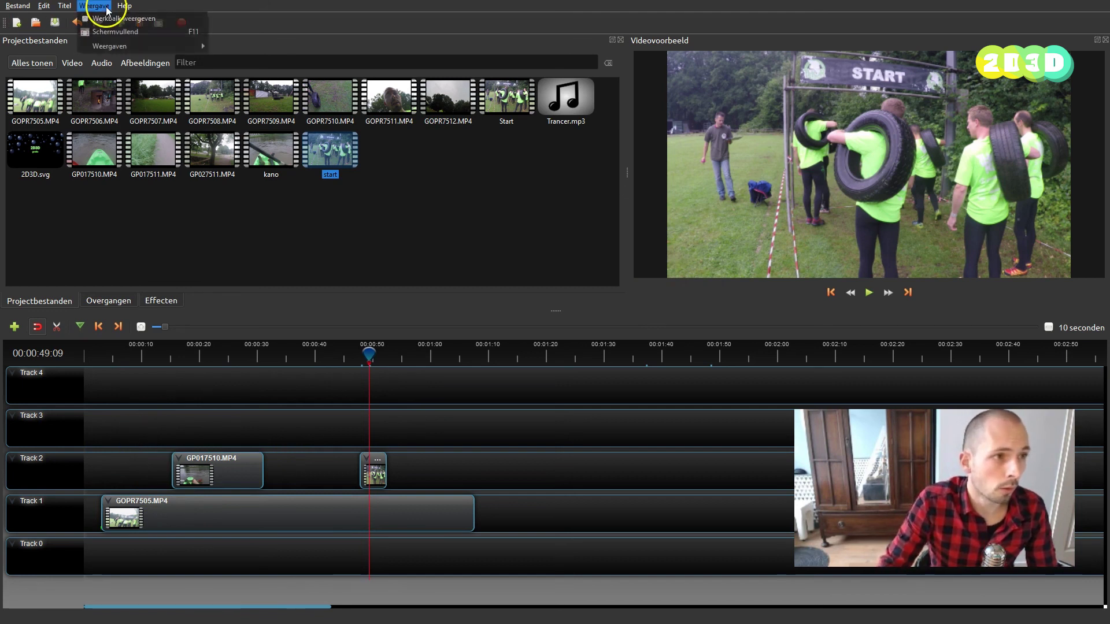
pyautogui.moveTo(120, 45)
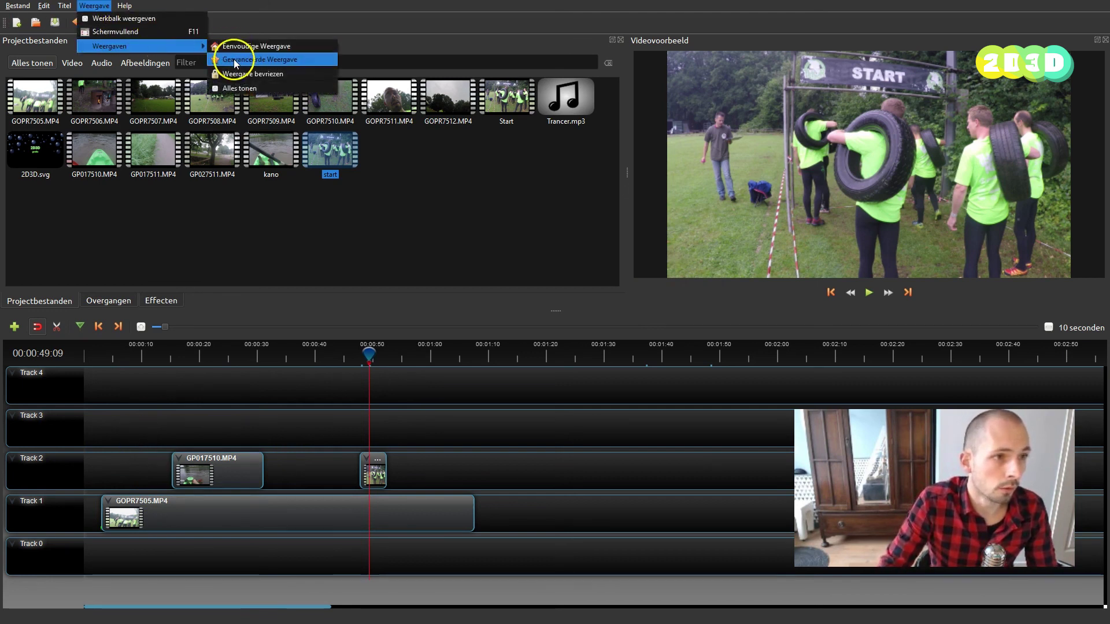
pyautogui.click(229, 58)
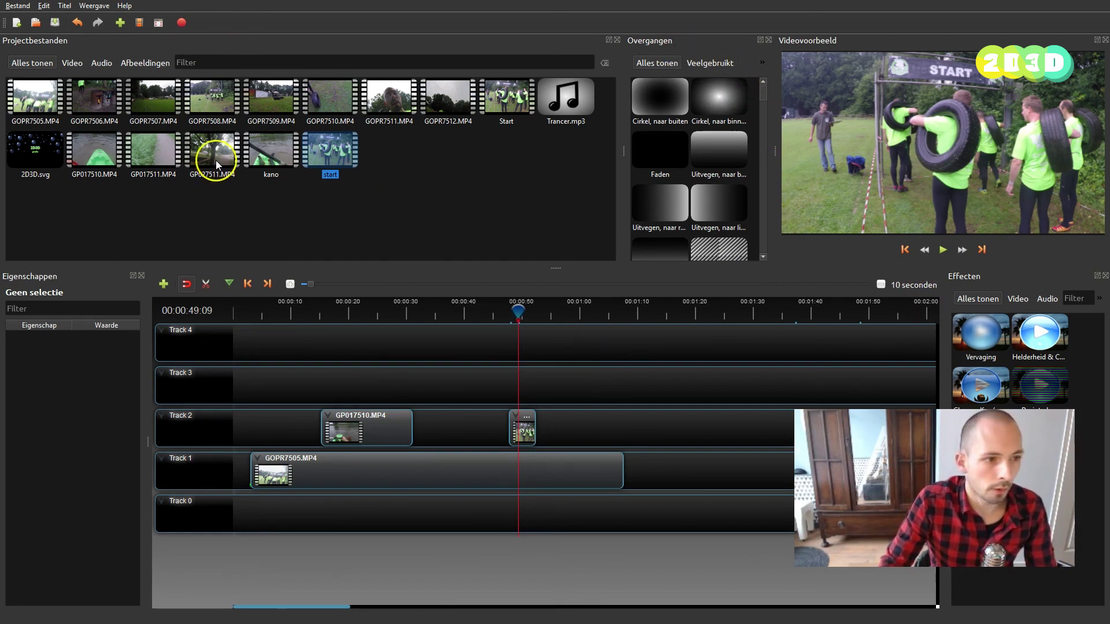
pyautogui.click(93, 7)
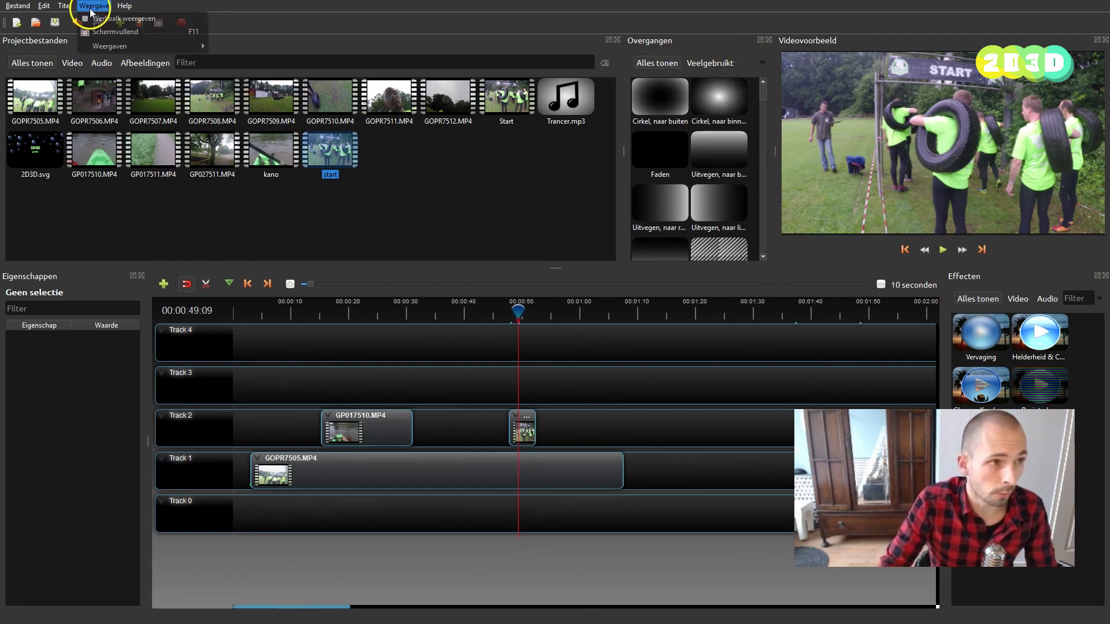
pyautogui.moveTo(101, 46)
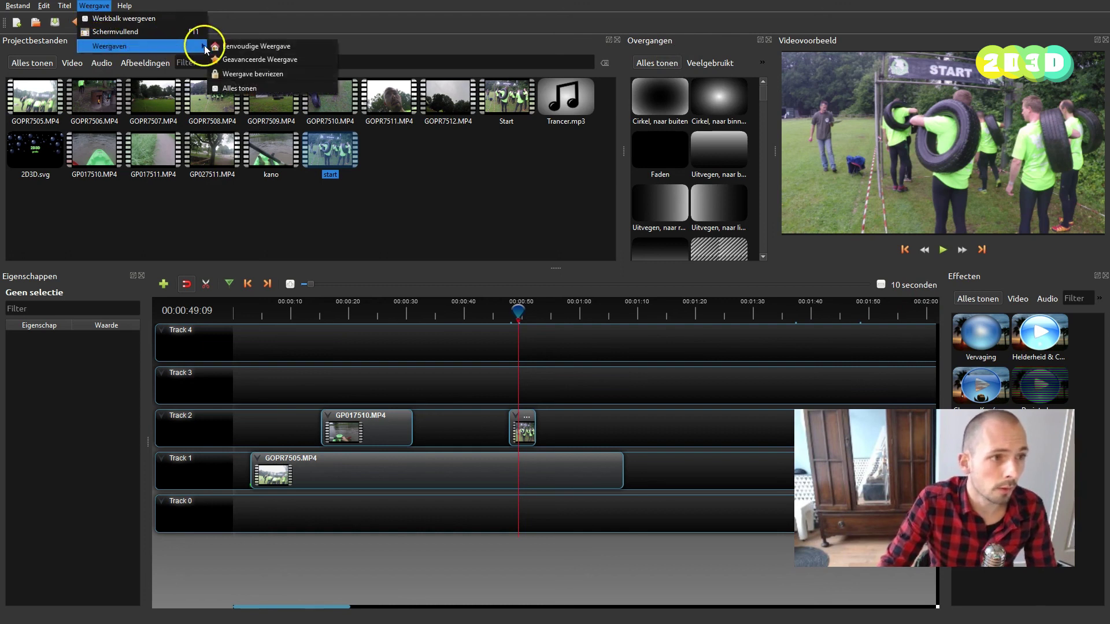
pyautogui.click(228, 45)
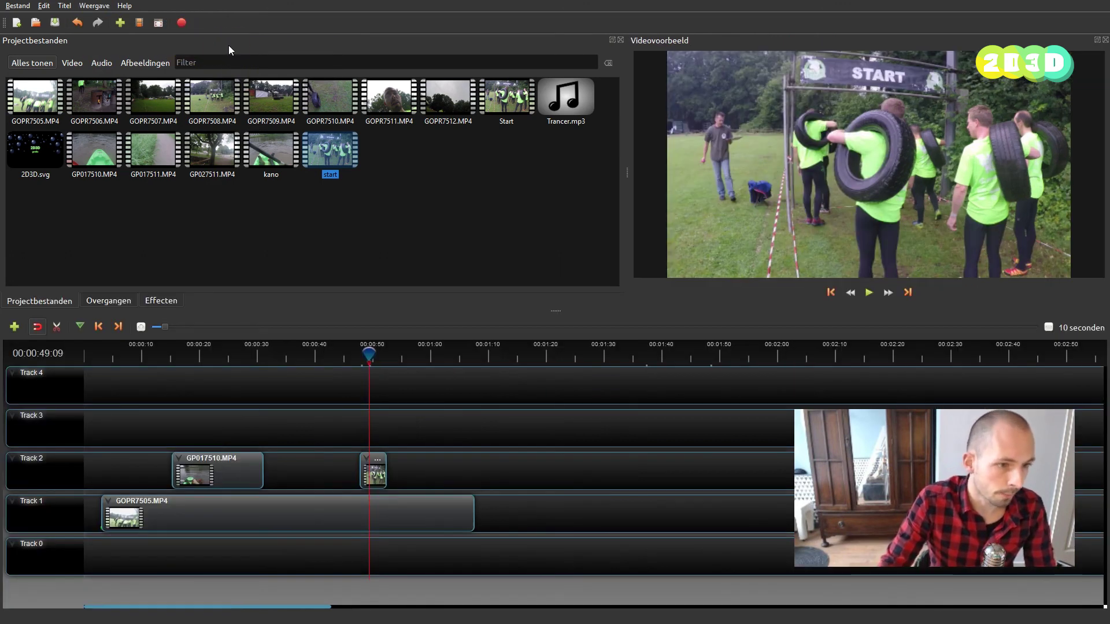
# Undock and reposition the Projectbestanden panel, and restore the standard simple view layout
pyautogui.click(612, 40)
pyautogui.moveTo(528, 45); pyautogui.dragTo(449, 104)
pyautogui.click(455, 152)
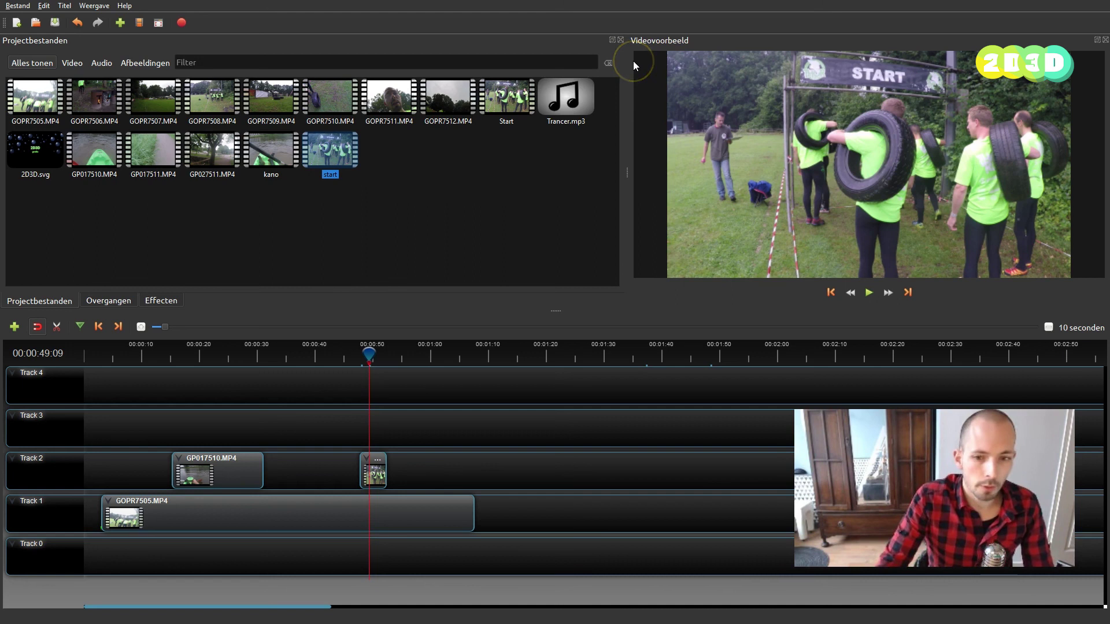
pyautogui.click(92, 6)
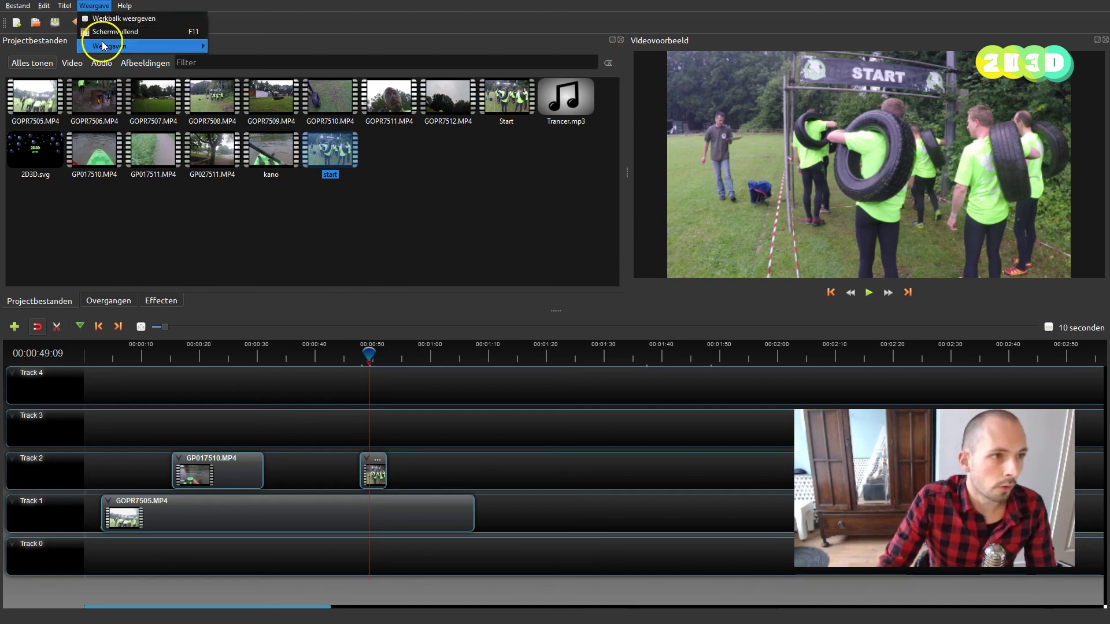
pyautogui.moveTo(103, 45)
pyautogui.click(219, 44)
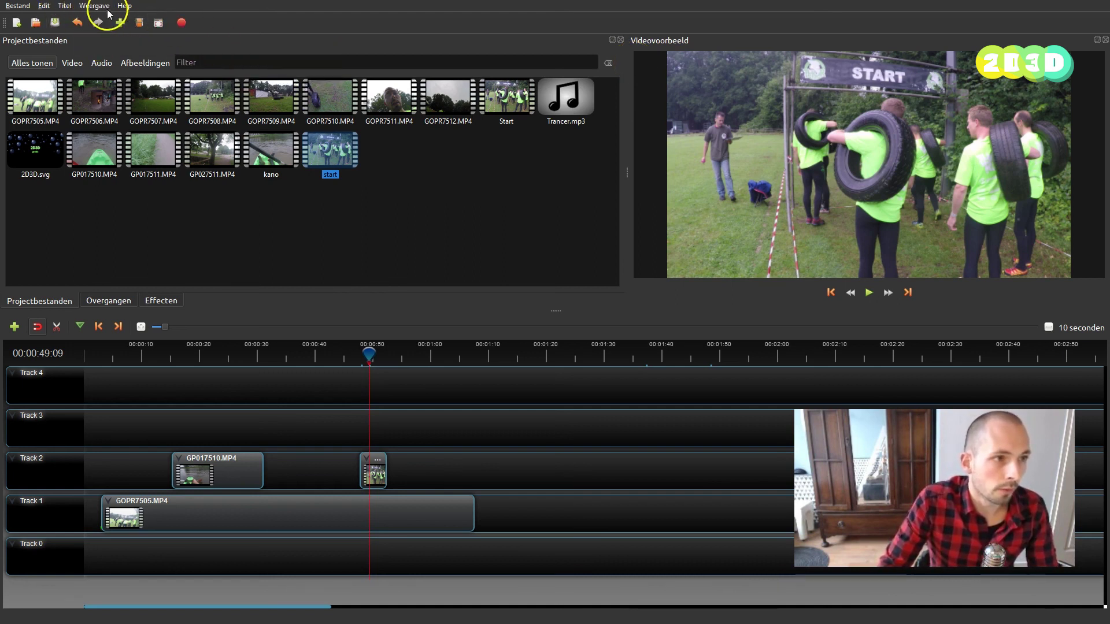